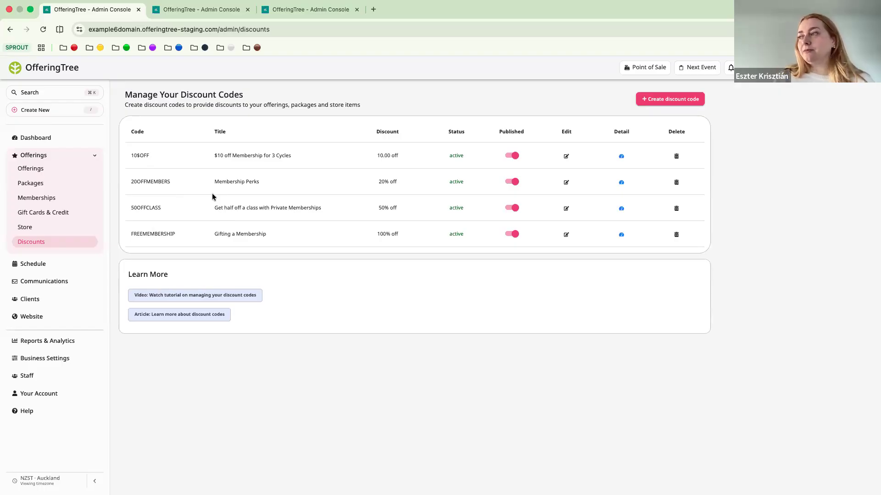
- Open the 5 Class Pack package for editing and start adding a new discount to auto apply as a perk
click(230, 12)
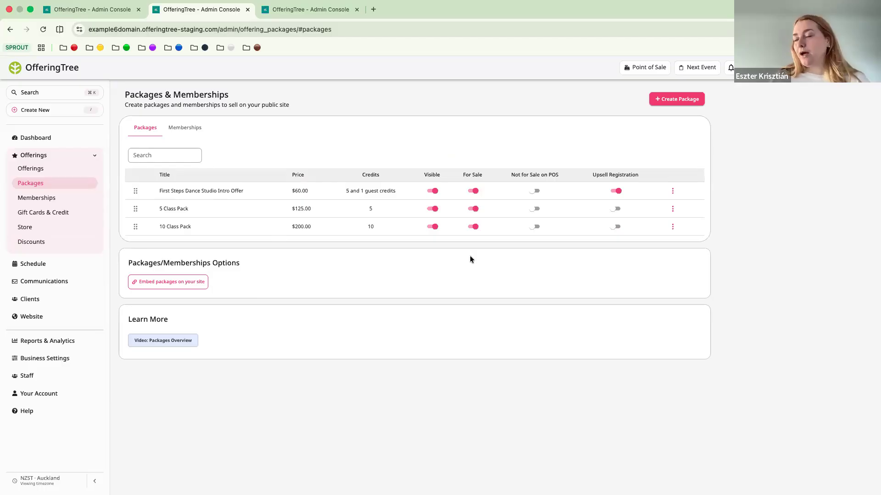
click(672, 209)
click(678, 237)
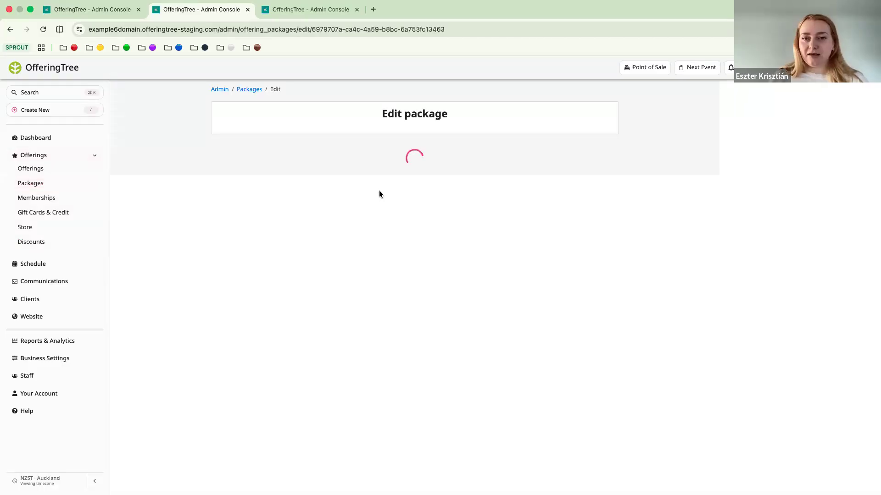
scroll(257, 217, down, 13)
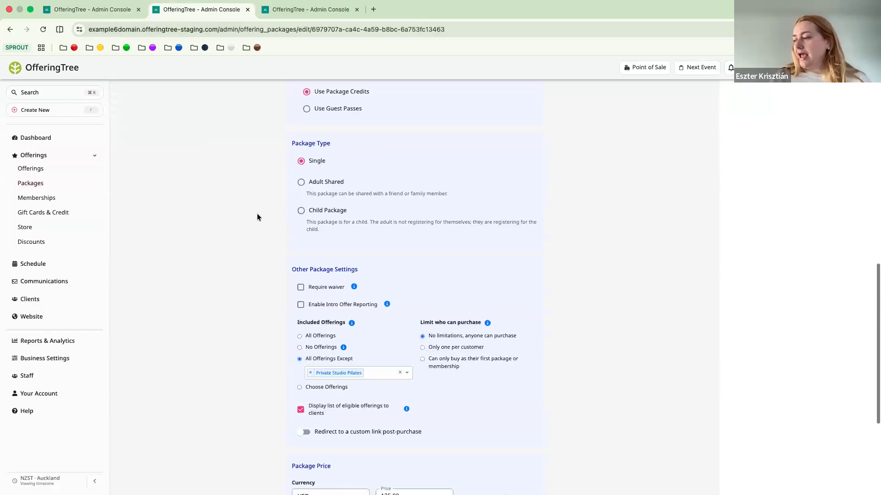
scroll(257, 217, up, 3)
scroll(257, 217, down, 6)
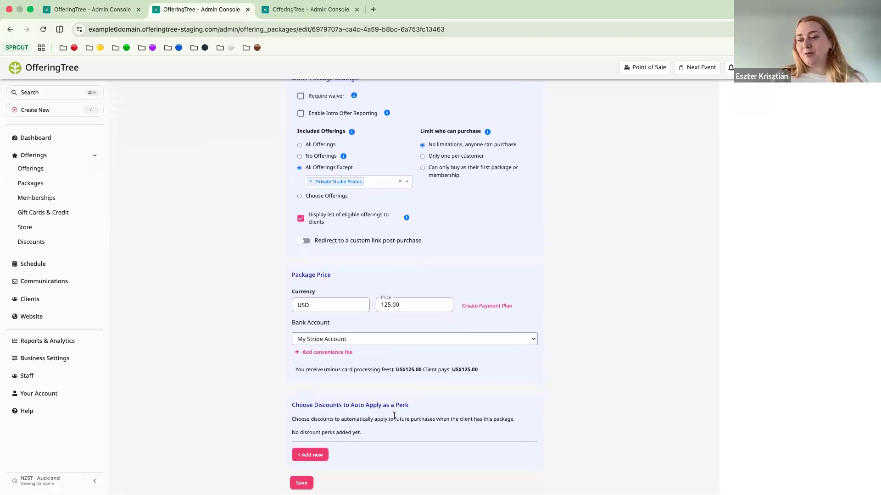
click(309, 455)
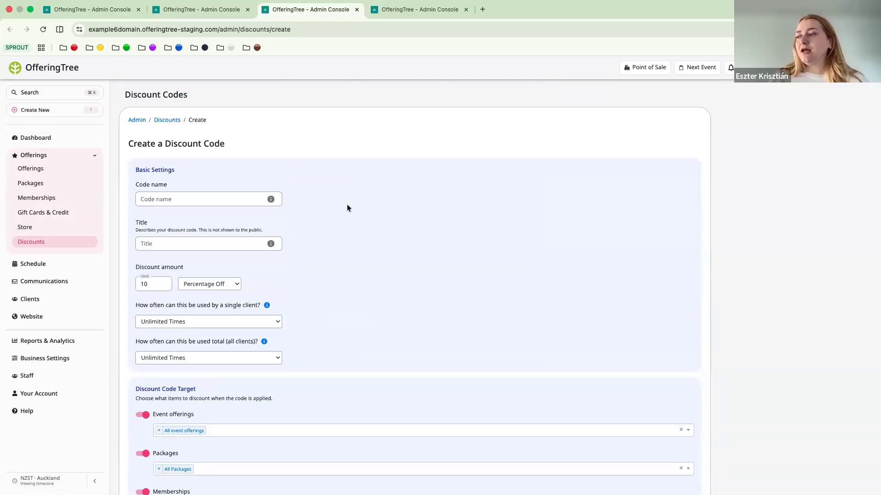
- Enter FREETSHIRT as the new discount's code name and Summer Perk as its title
scroll(190, 149, down, 1)
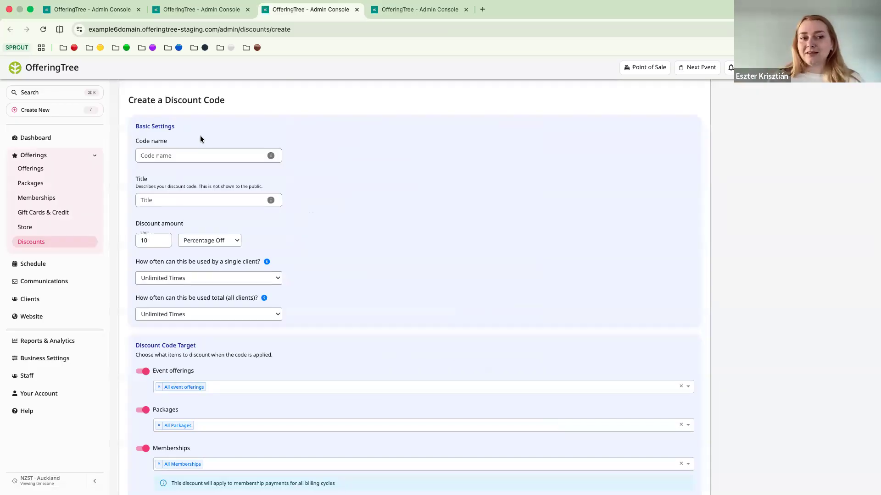
click(180, 159)
click(219, 112)
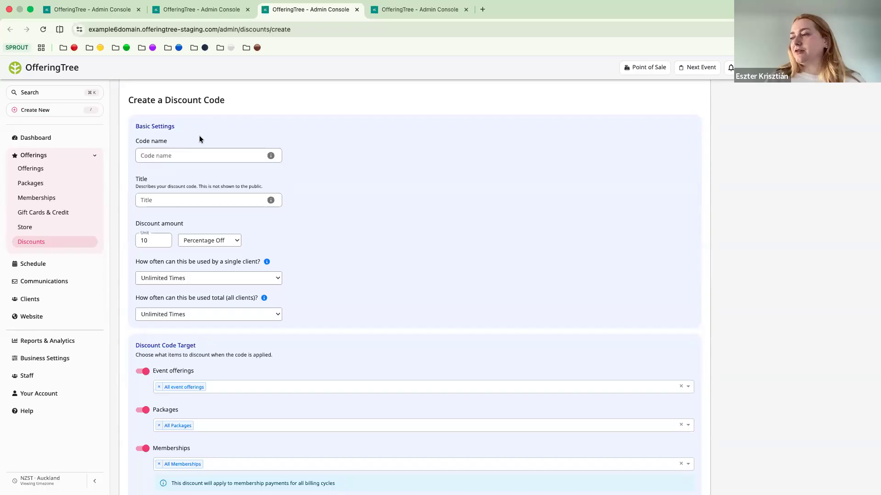
click(166, 153)
text(F)
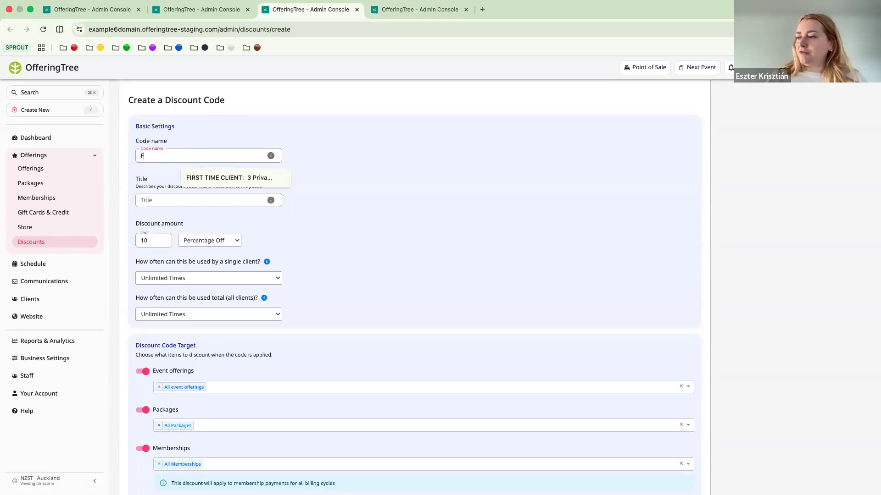
text(REETSHIRT)
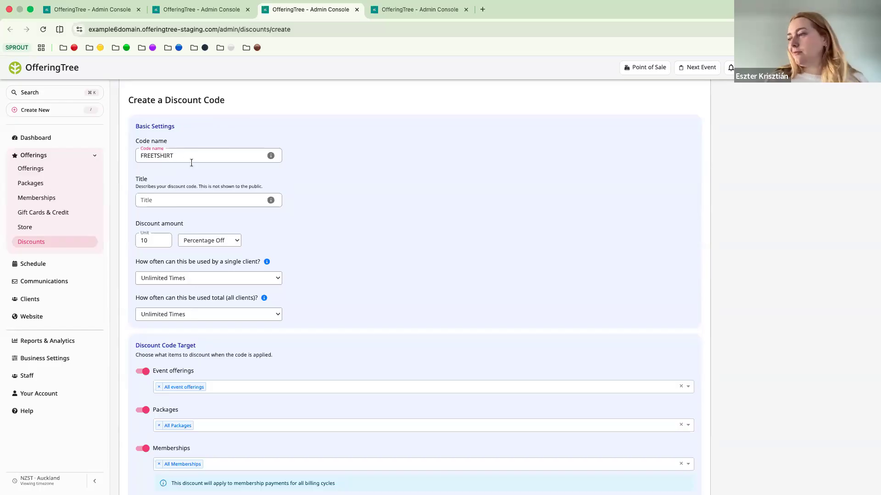
click(152, 198)
click(173, 193)
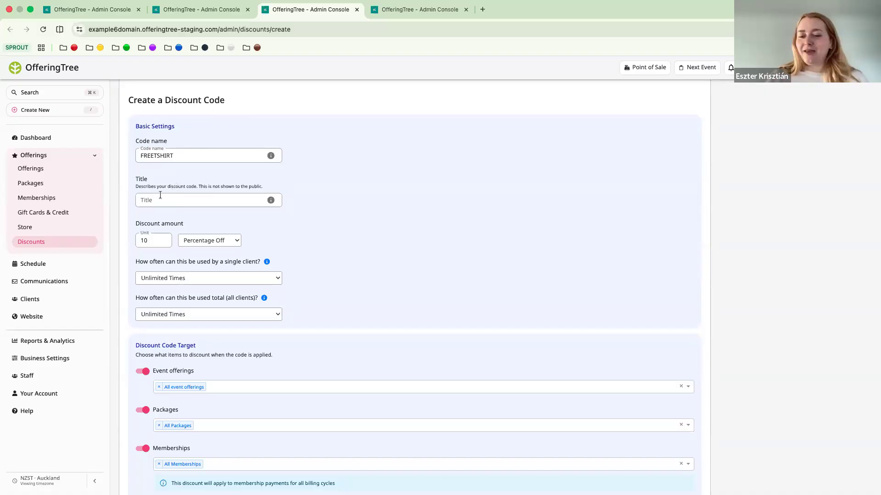
click(152, 200)
text(Summer Perk)
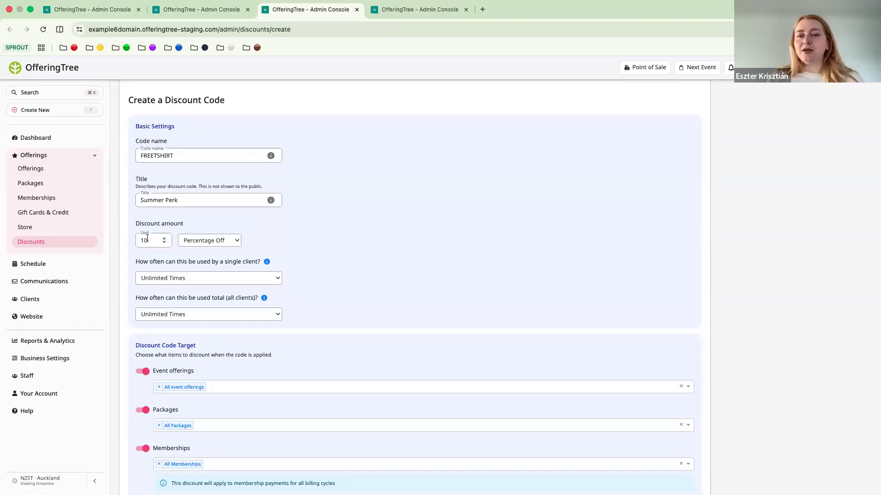
- Set the discount amount to 100 with Percentage Off as its type
click(217, 243)
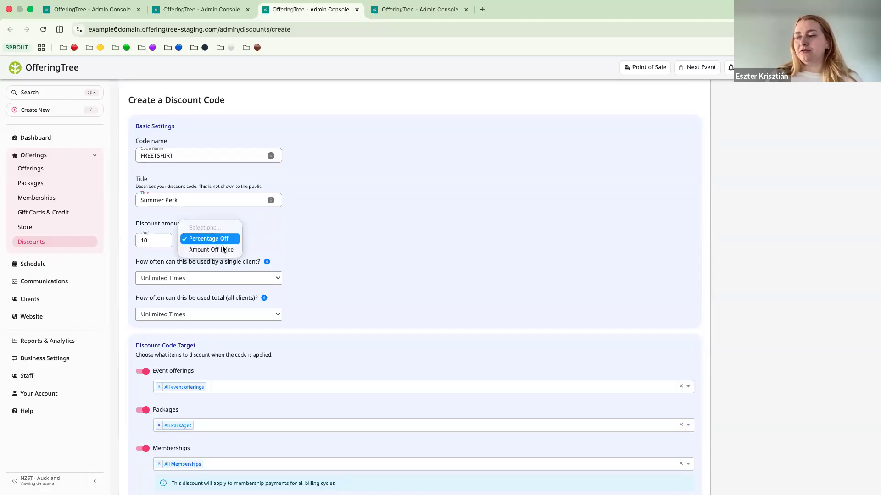
click(148, 240)
text(0)
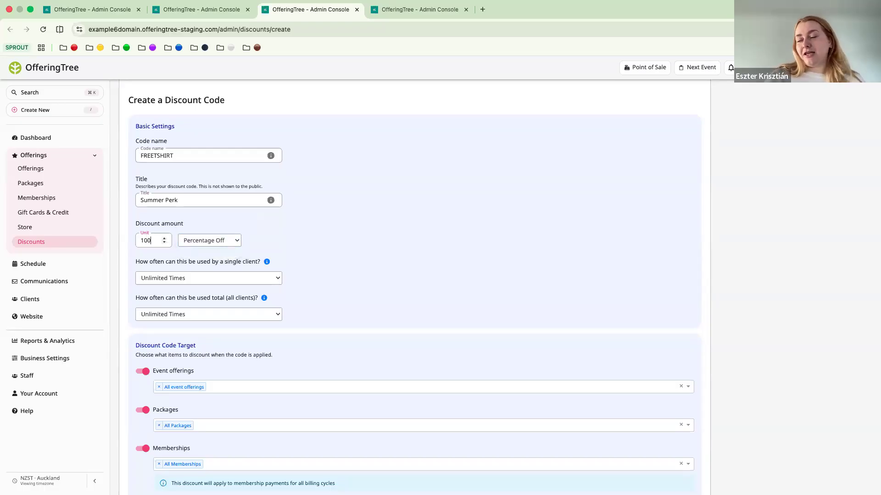
click(282, 239)
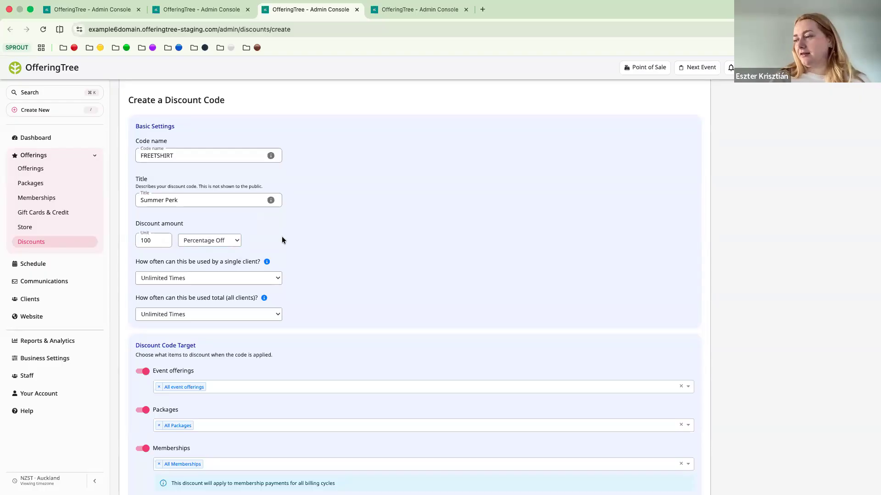
- Restrict how often a single client can use the discount to Limited Times, with 1 use
scroll(278, 265, down, 1)
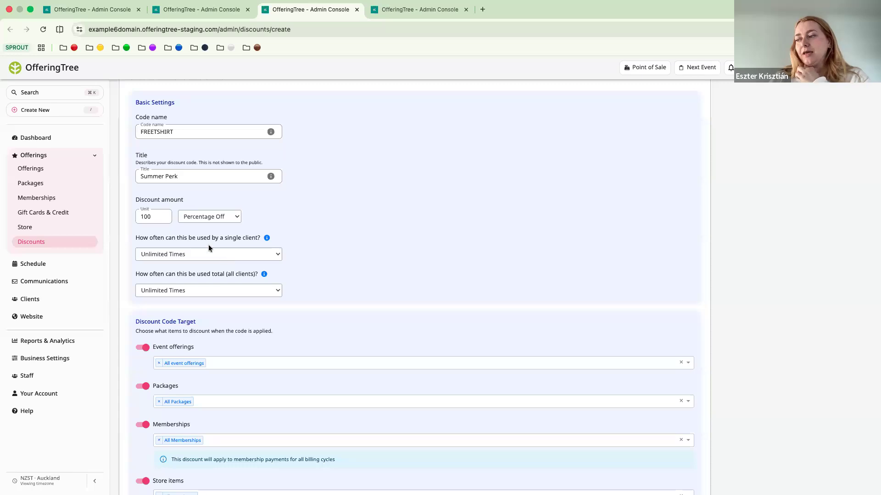
click(242, 254)
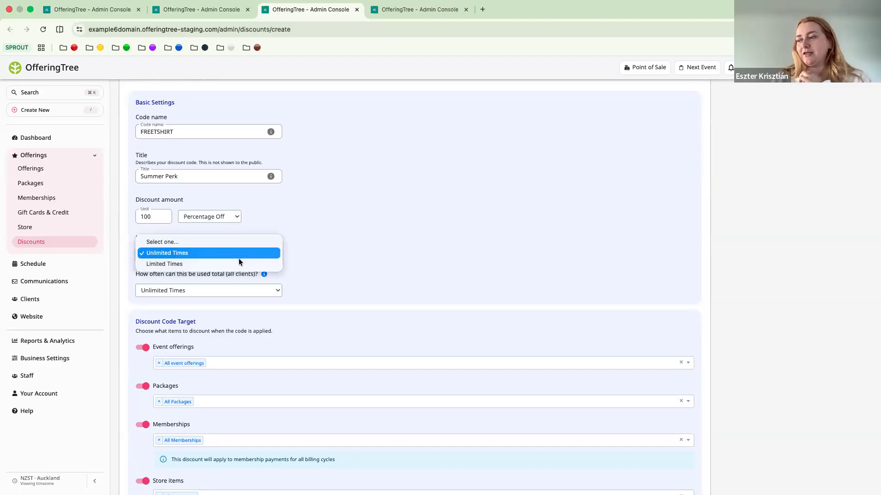
click(239, 262)
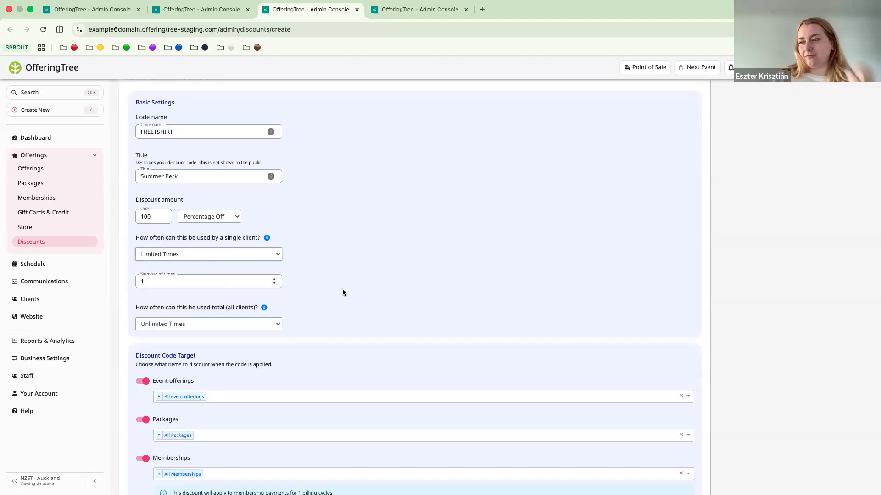
- Restrict the discount's total use across all clients to Limited Times, with 20 uses
scroll(342, 288, down, 3)
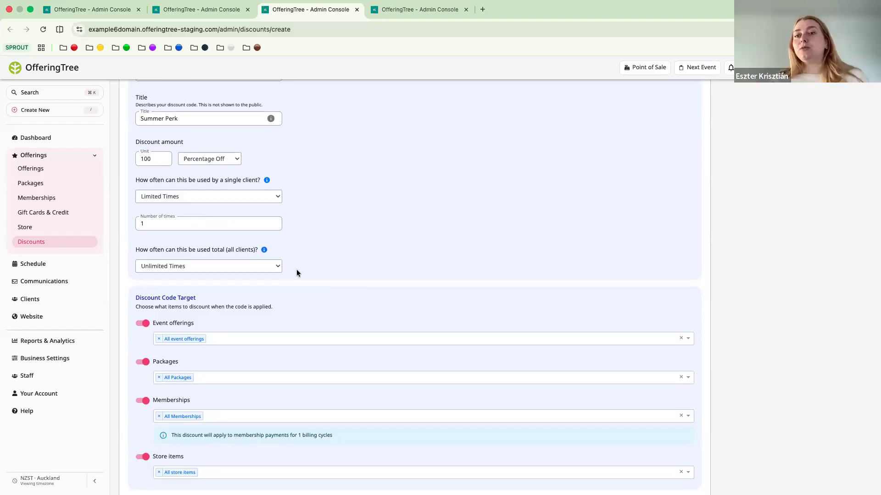
click(233, 266)
click(221, 266)
click(218, 265)
key(Escape)
key(Down)
click(186, 293)
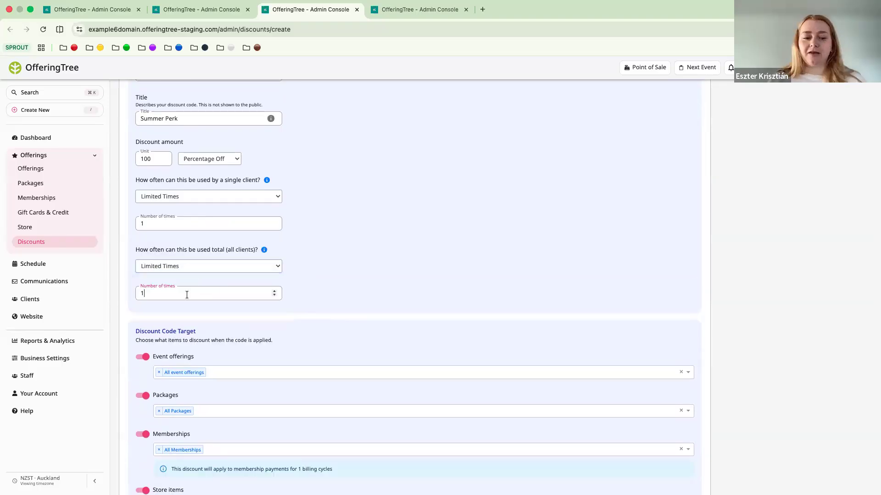
key(BackSpace)
text(20)
click(356, 273)
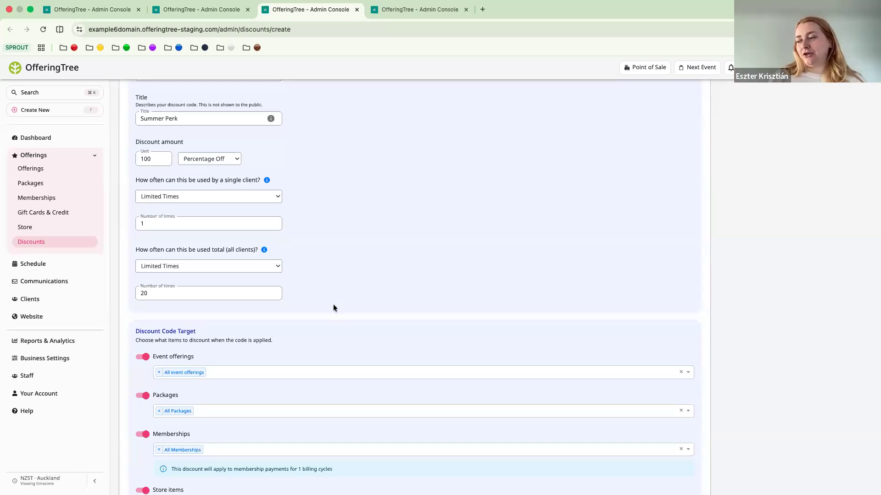
- Exclude event offerings, packages and memberships from the discount code's targets
scroll(333, 304, down, 3)
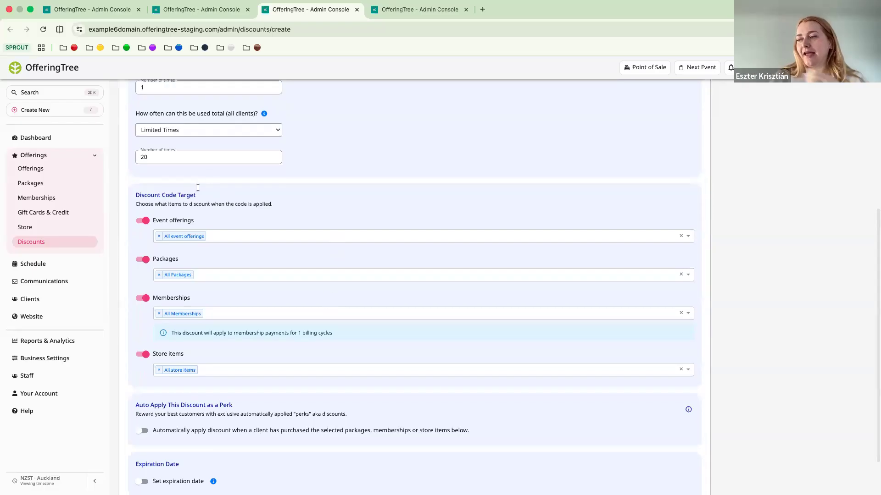
click(143, 222)
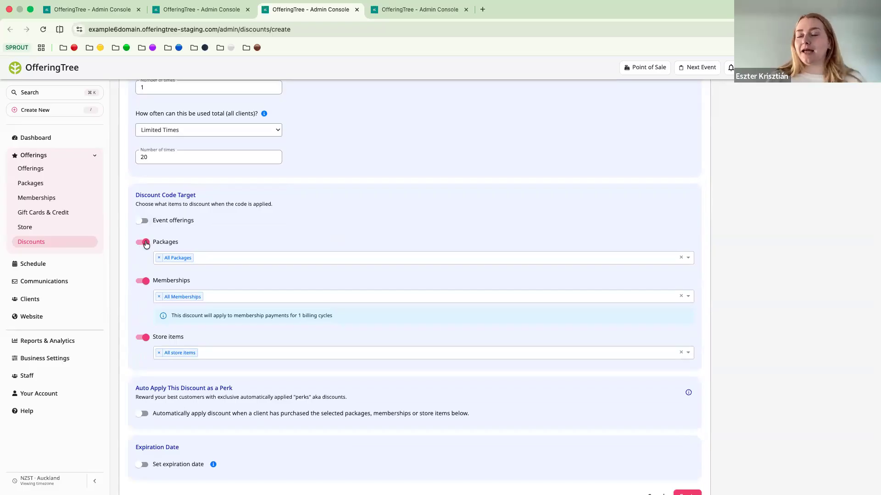
click(145, 242)
click(142, 266)
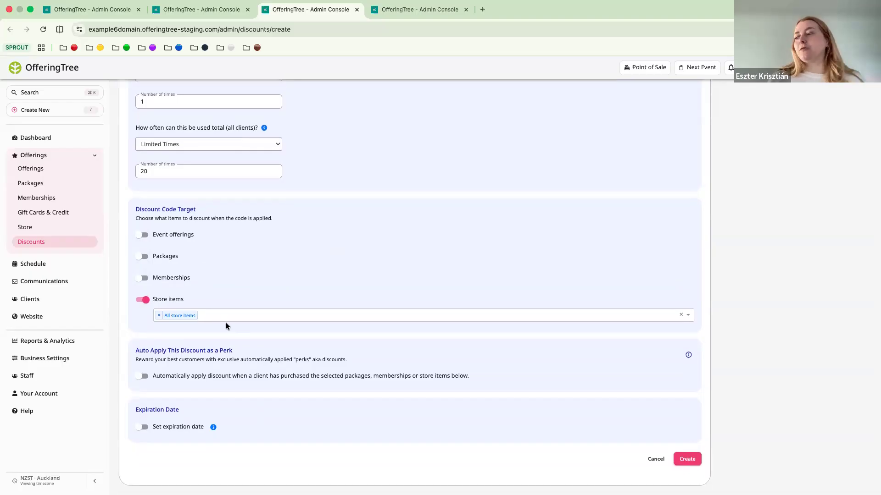
- Replace All store items with First Steps Dance Shirt as the discount's store item target
click(206, 314)
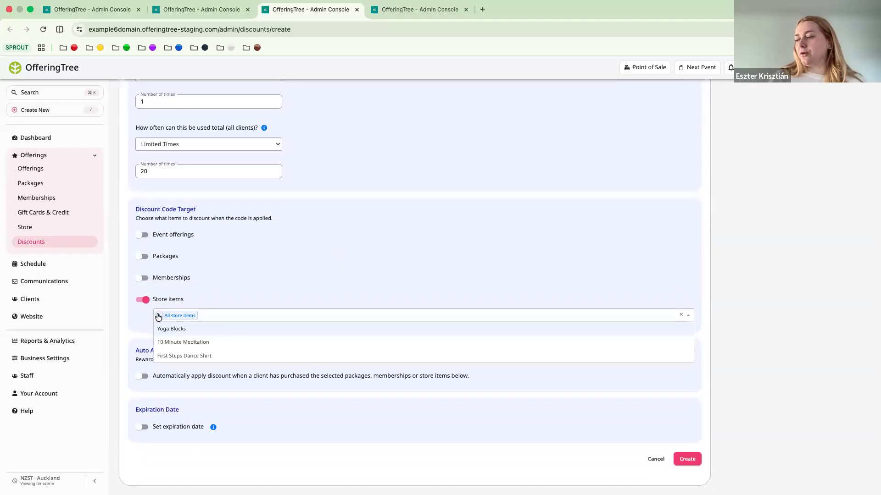
click(159, 315)
click(182, 316)
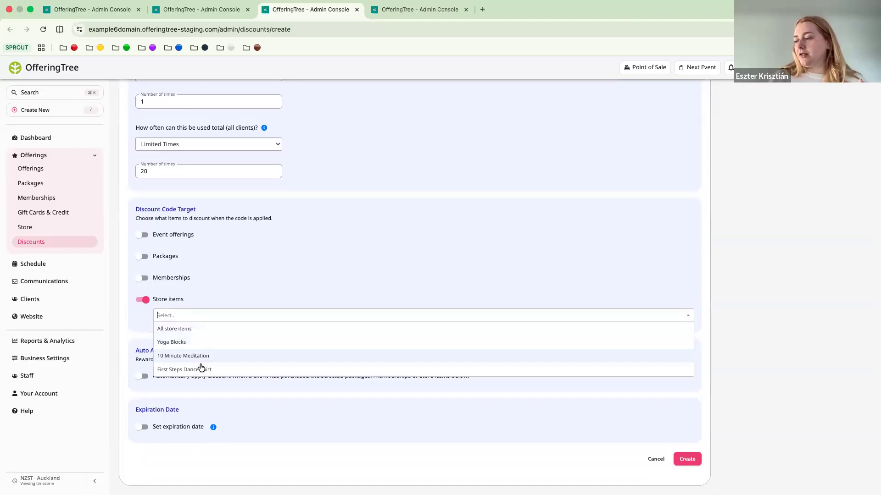
click(198, 371)
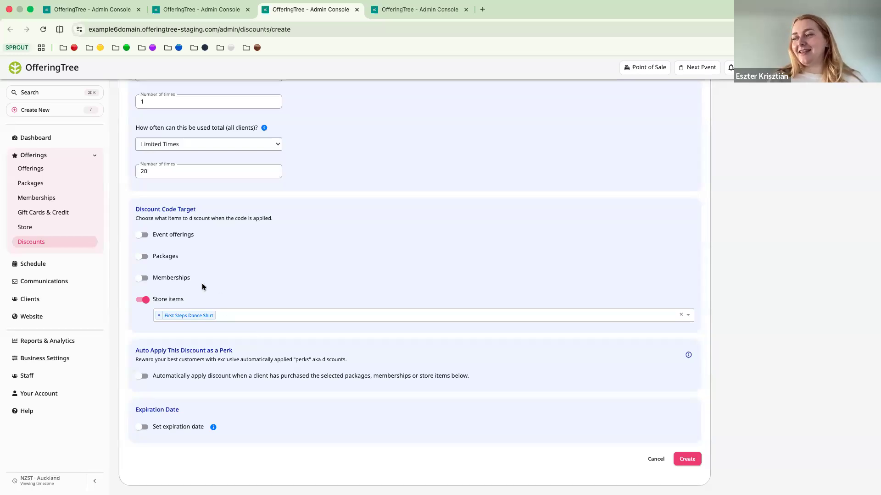
- Enable automatic application of the discount as a perk for buyers of the 5 Class Pack and 10 Class Pack packages
scroll(279, 222, up, 5)
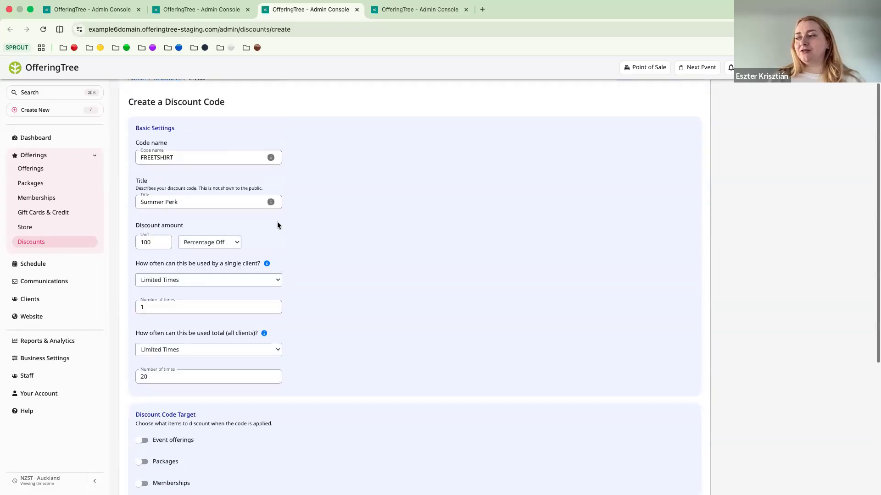
scroll(166, 244, down, 5)
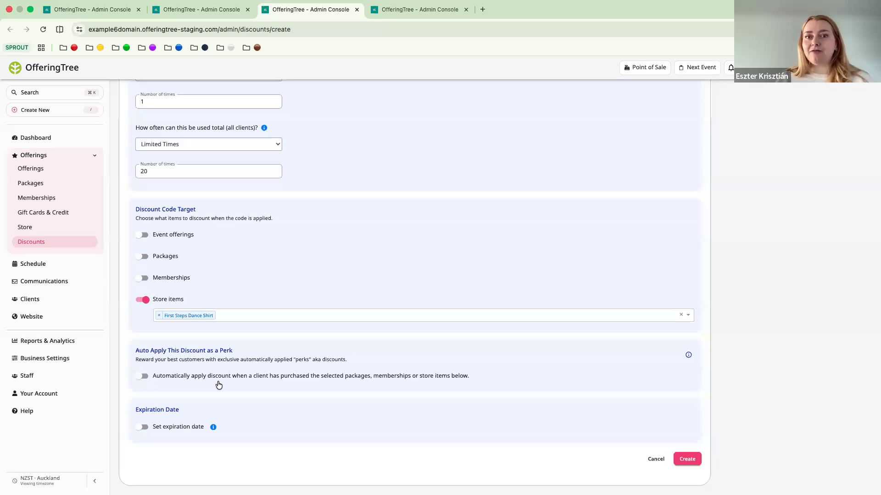
click(142, 376)
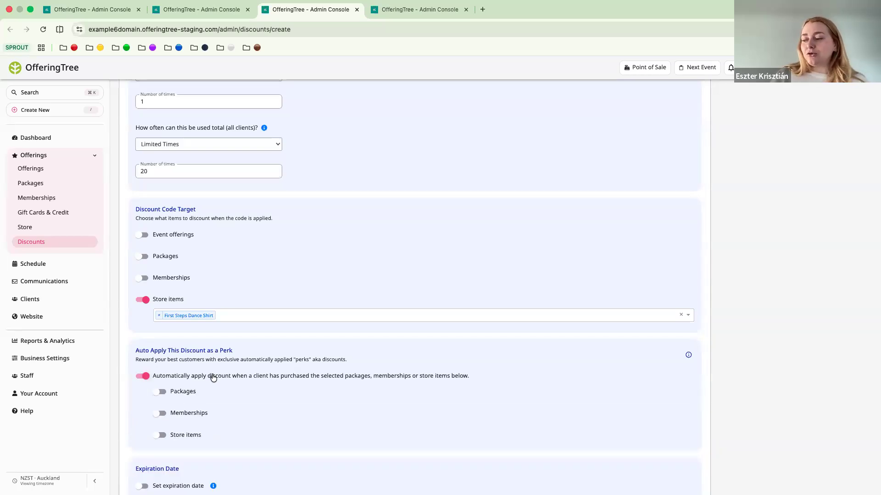
scroll(211, 375, down, 1)
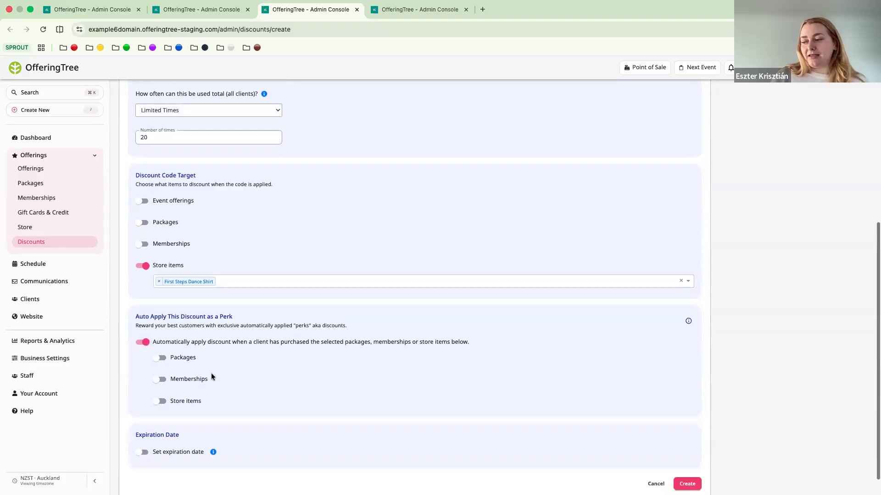
click(163, 358)
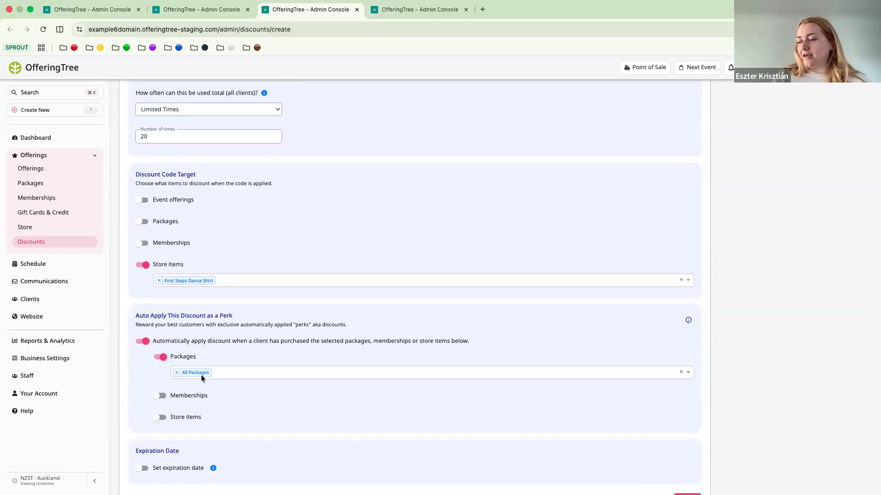
click(254, 376)
click(244, 410)
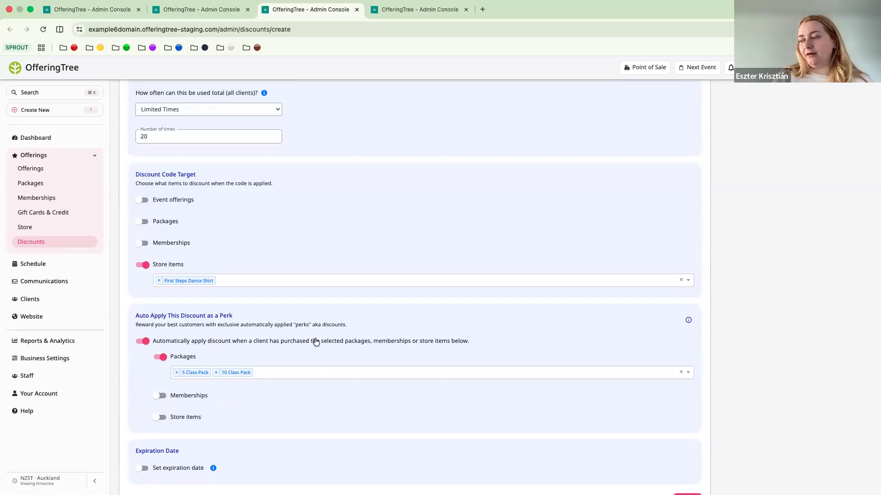
- Set the discount's expiration date to 31/08/2026 and create the discount code
scroll(281, 371, down, 2)
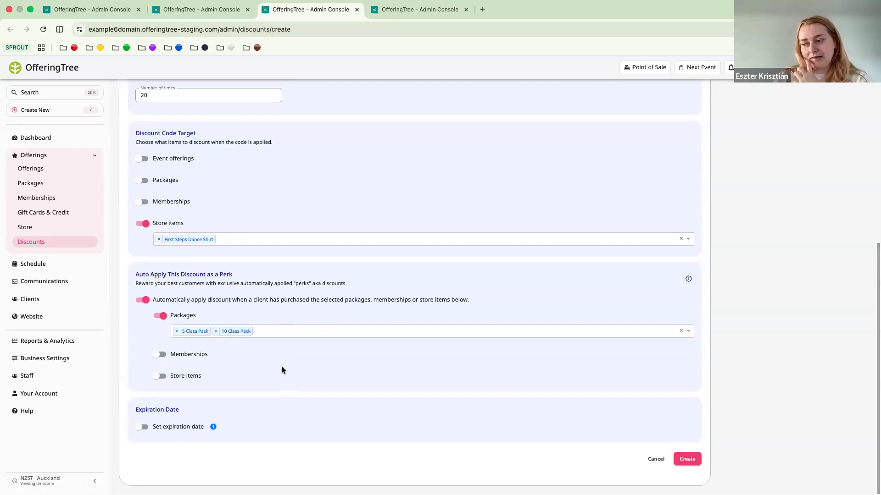
click(141, 432)
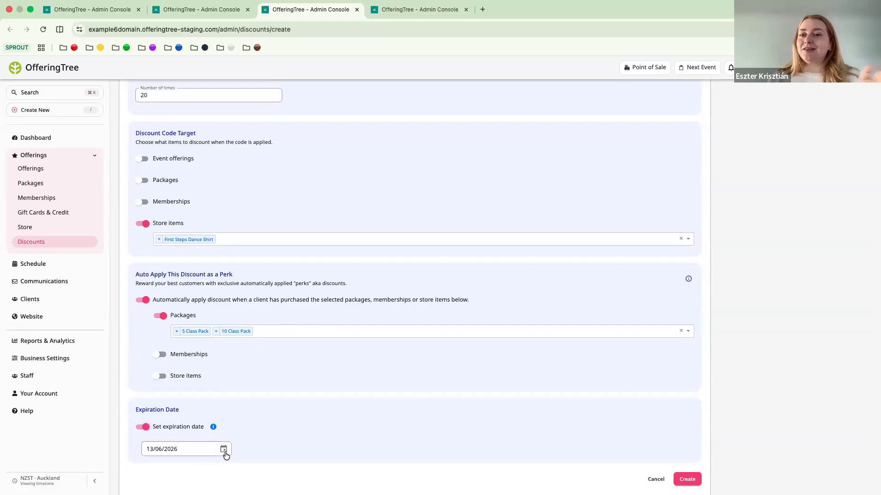
click(224, 451)
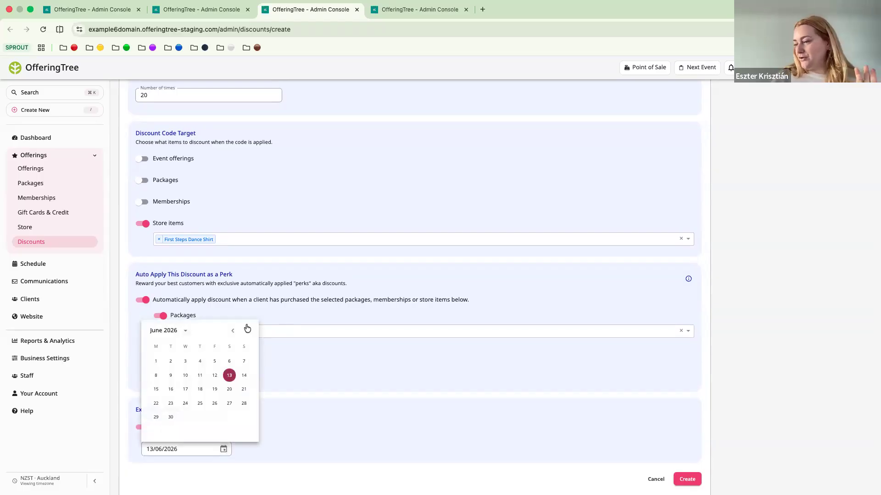
click(247, 330)
click(246, 330)
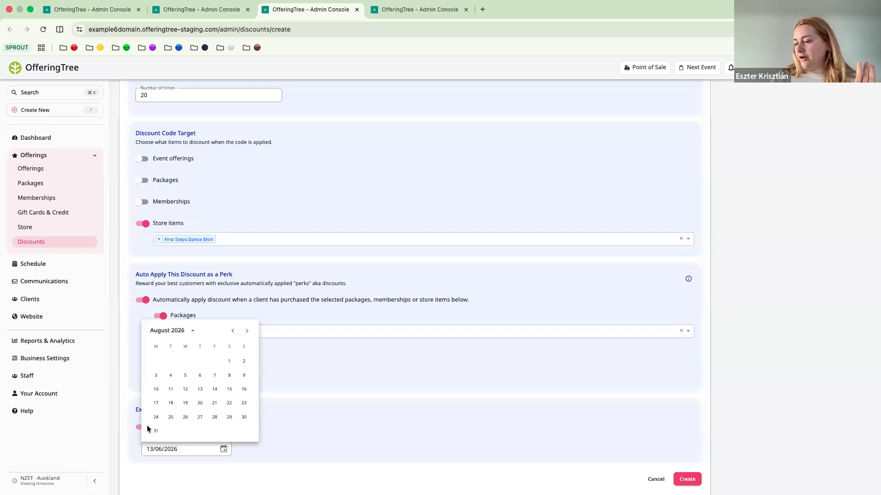
click(153, 432)
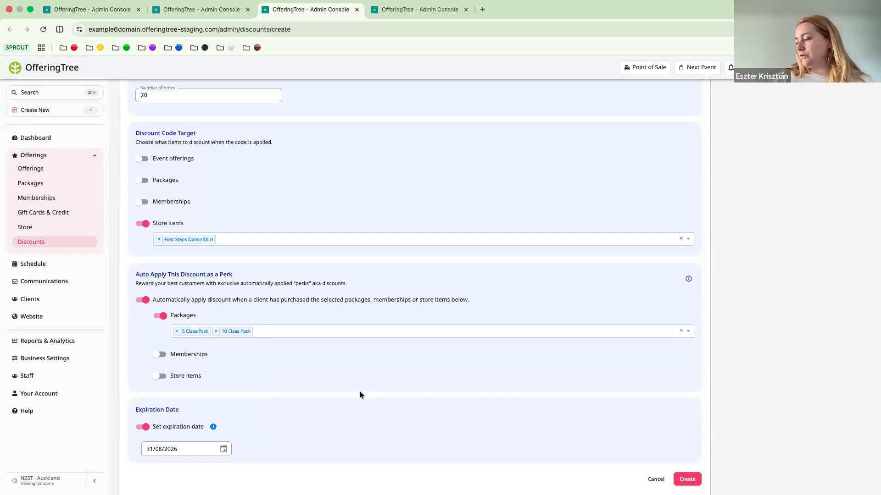
scroll(499, 429, down, 1)
click(694, 462)
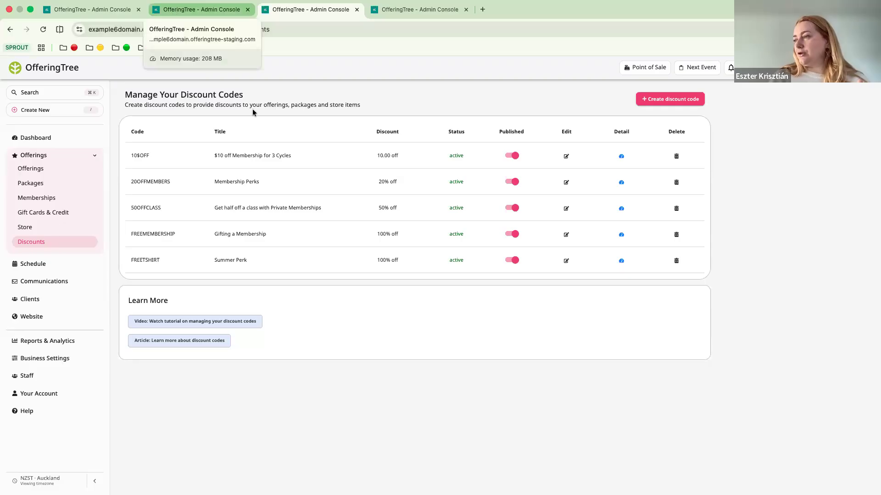
- Save the 5 Class Pack package that is open for editing and reload the packages list
click(199, 12)
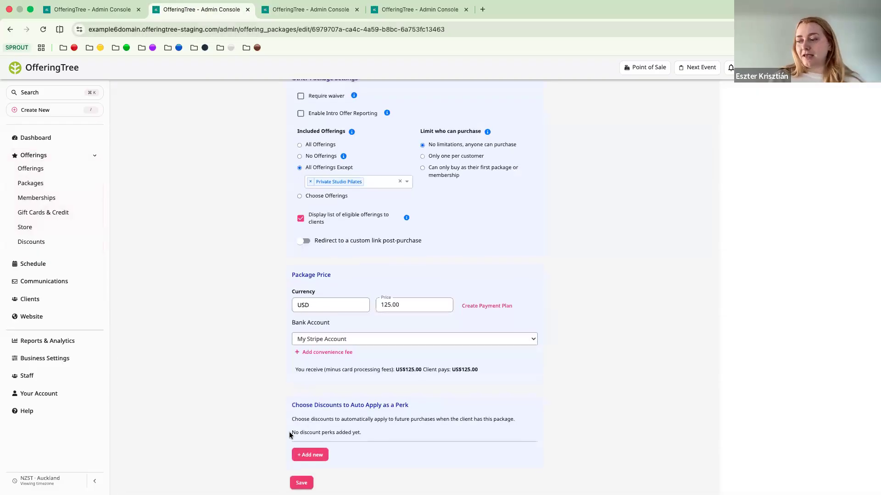
click(298, 483)
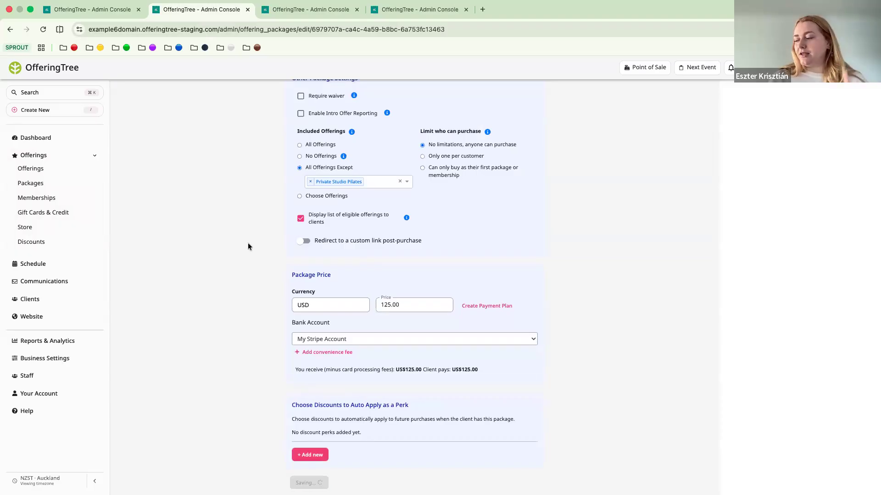
scroll(249, 237, up, 1)
scroll(249, 237, up, 10)
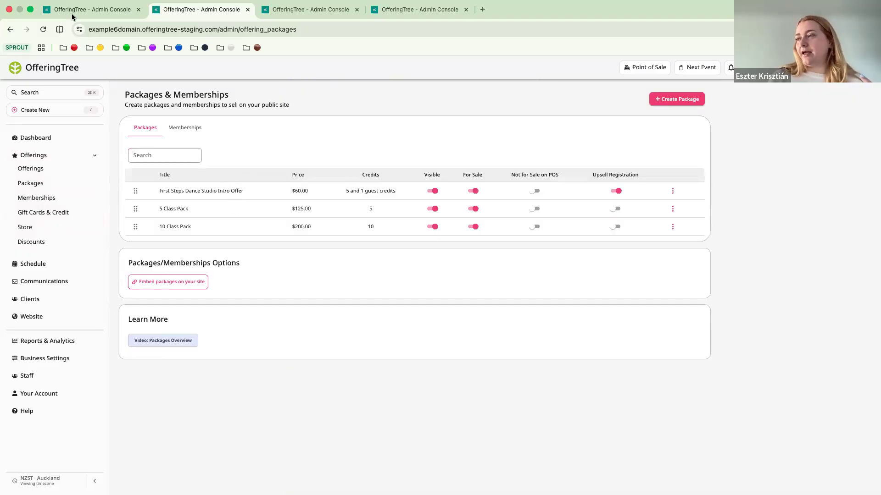
click(43, 30)
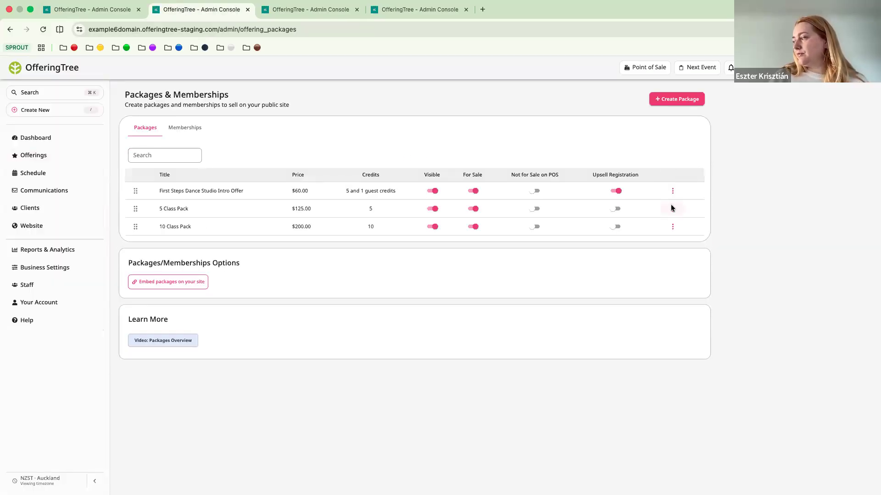
- Open the 5 Class Pack for editing and check which discounts auto-apply as a perk
click(673, 209)
click(674, 237)
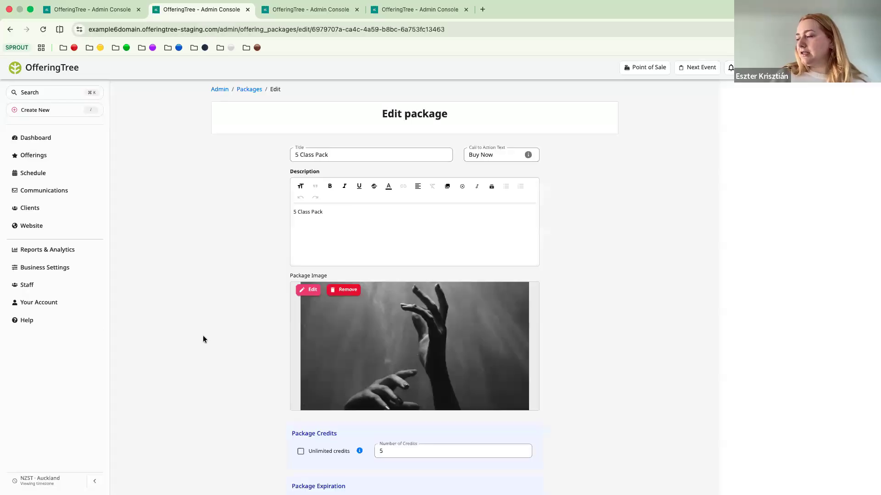
scroll(204, 339, down, 10)
scroll(203, 339, down, 7)
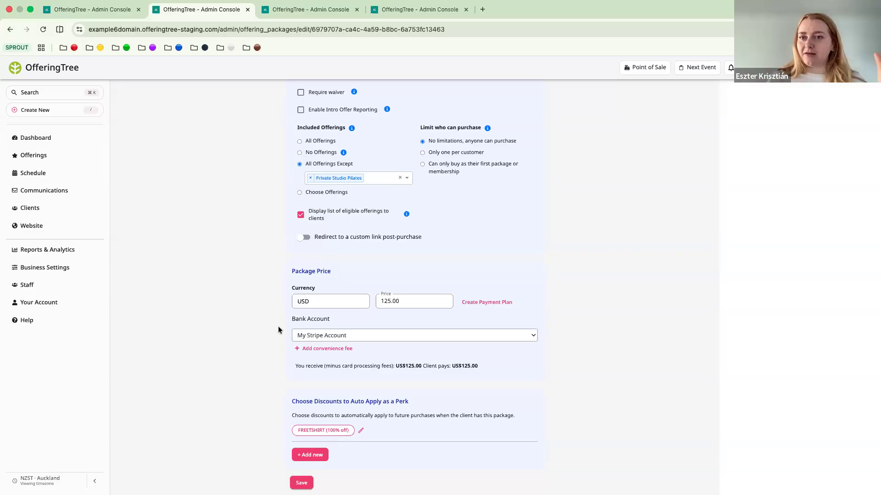
- Return from the package's edit page to the packages overview and show the memberships list
scroll(259, 177, up, 15)
scroll(259, 178, up, 3)
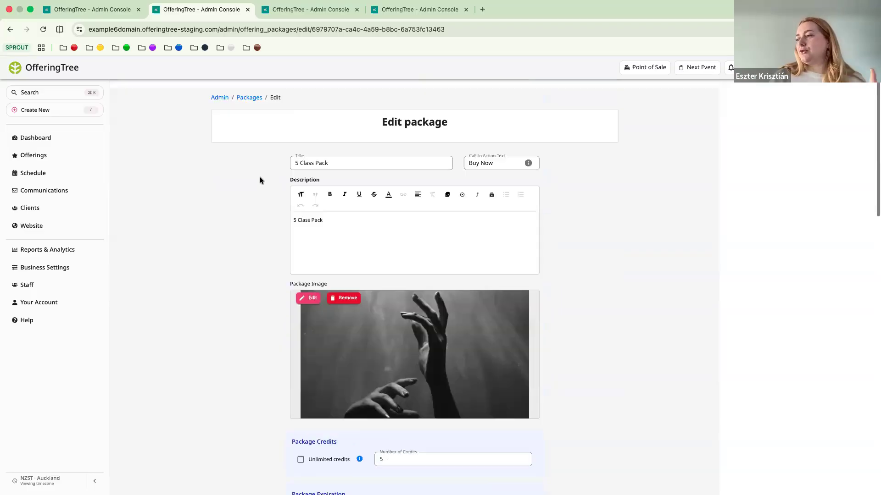
click(249, 90)
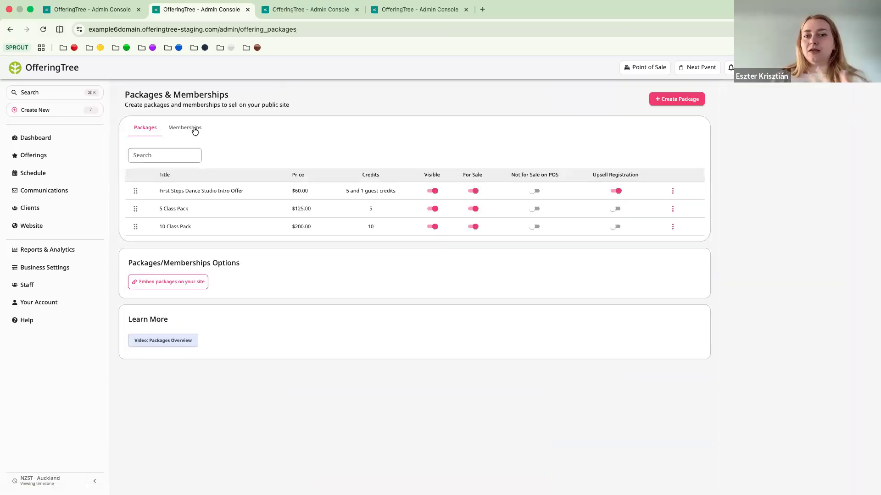
click(194, 131)
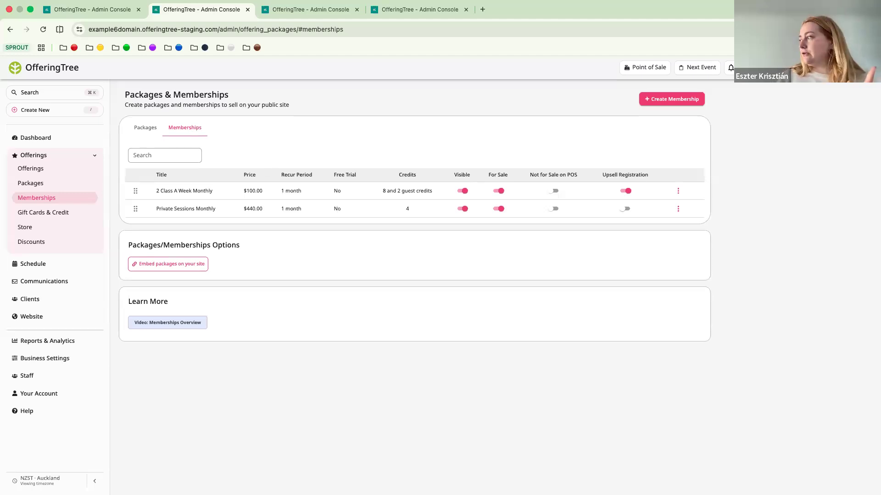
- View the studio's public website and show its class schedule
click(752, 67)
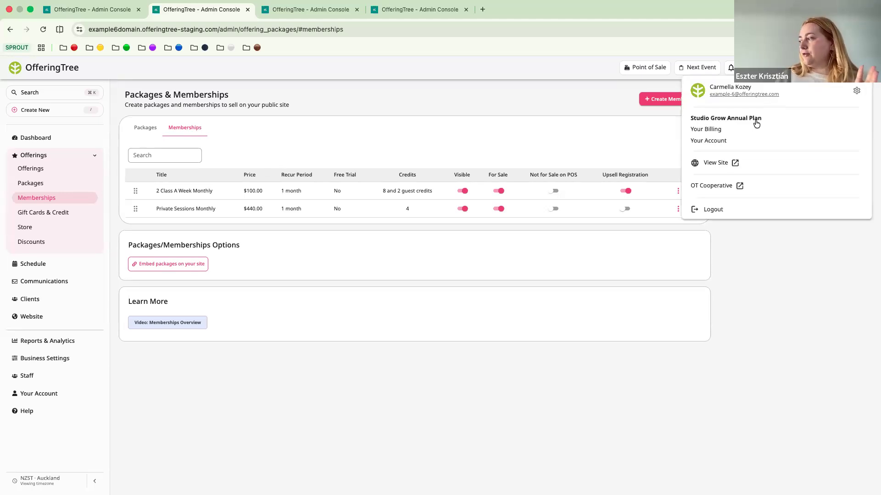
click(751, 169)
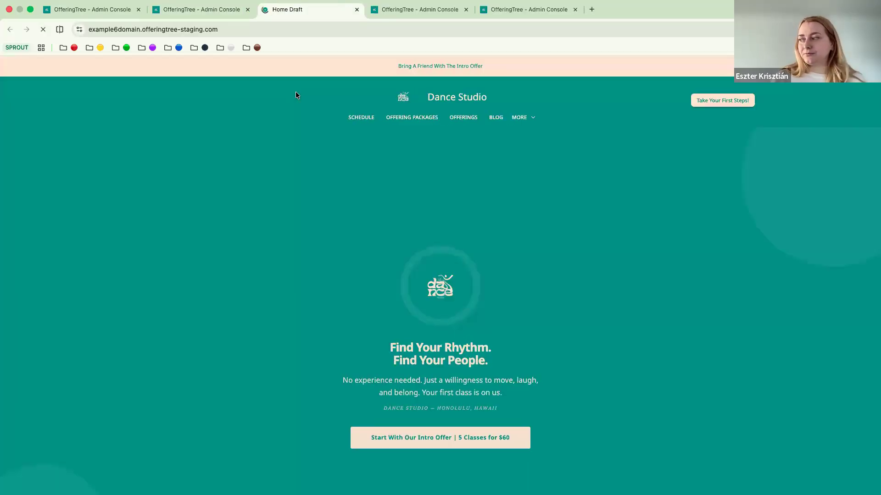
click(368, 120)
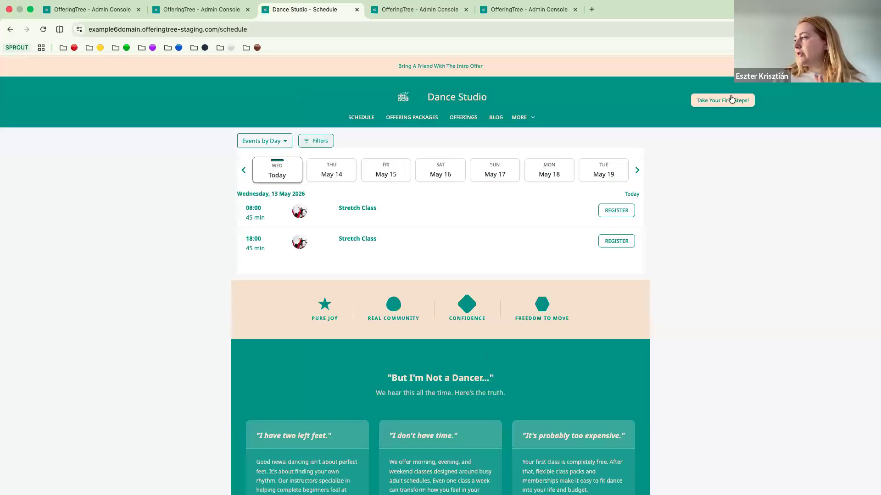
click(778, 80)
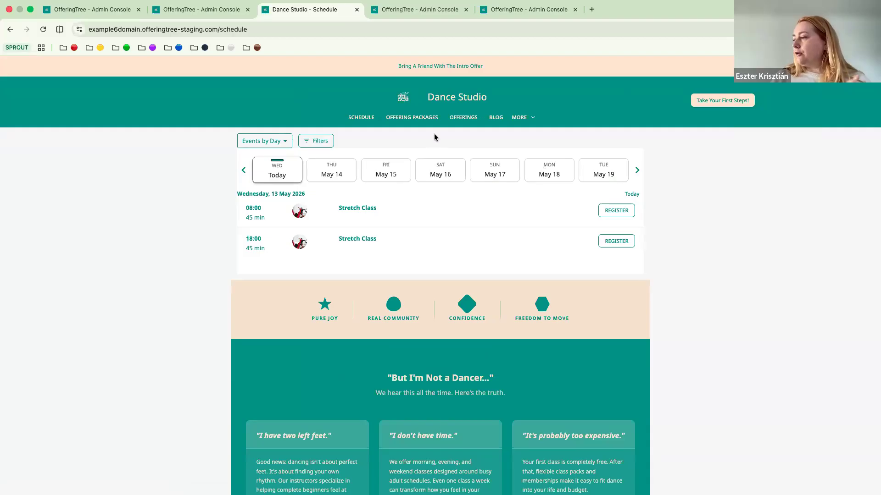
- Start registering for the 08:00 Stretch Class on Friday May 15, with credit or debit card as the payment method
click(384, 176)
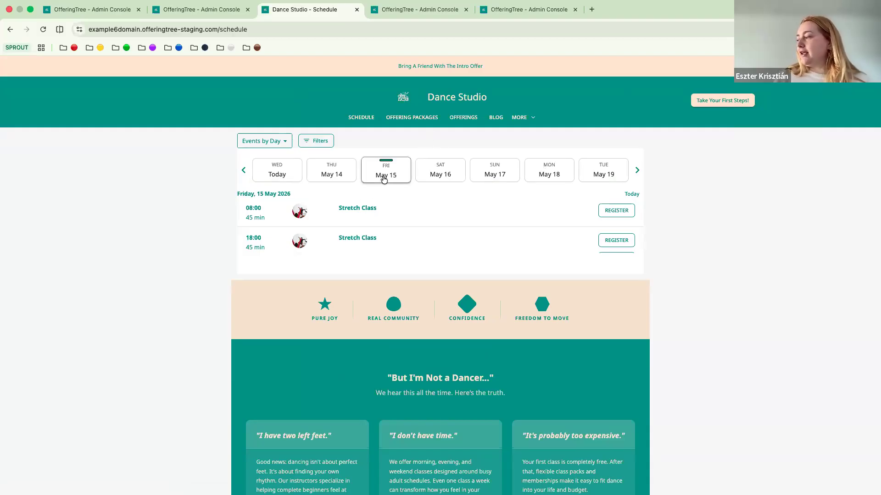
click(606, 213)
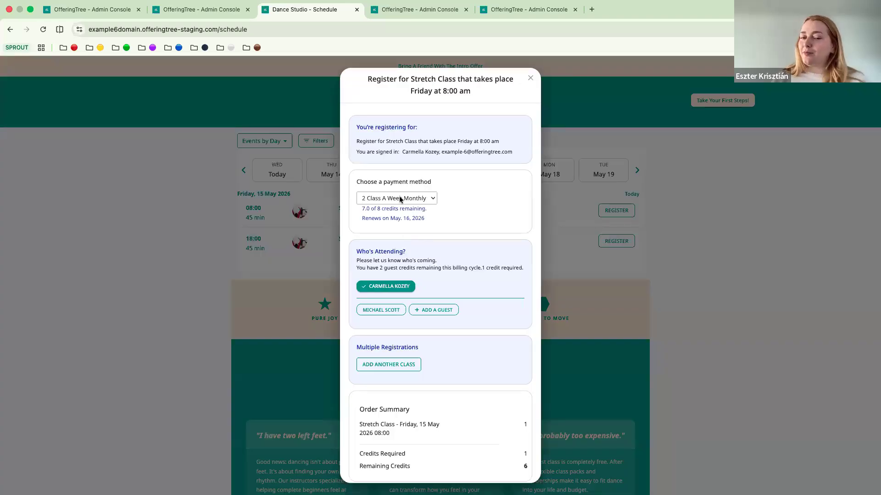
click(393, 207)
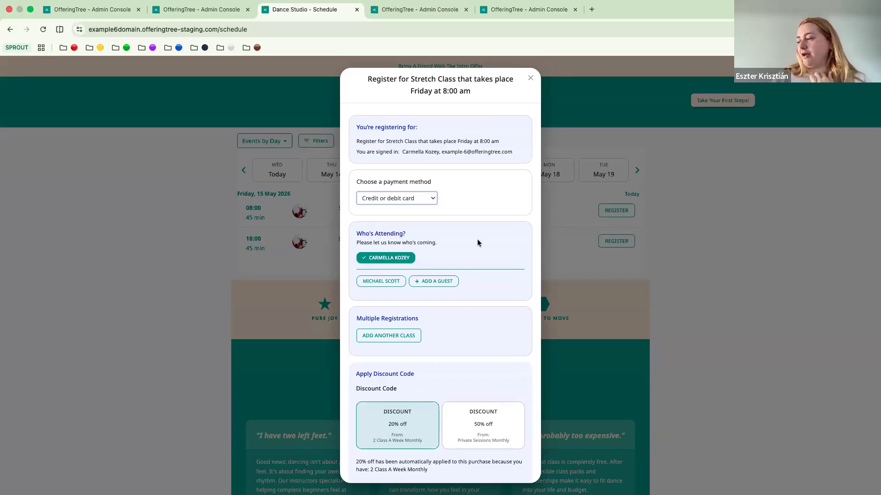
scroll(477, 243, down, 5)
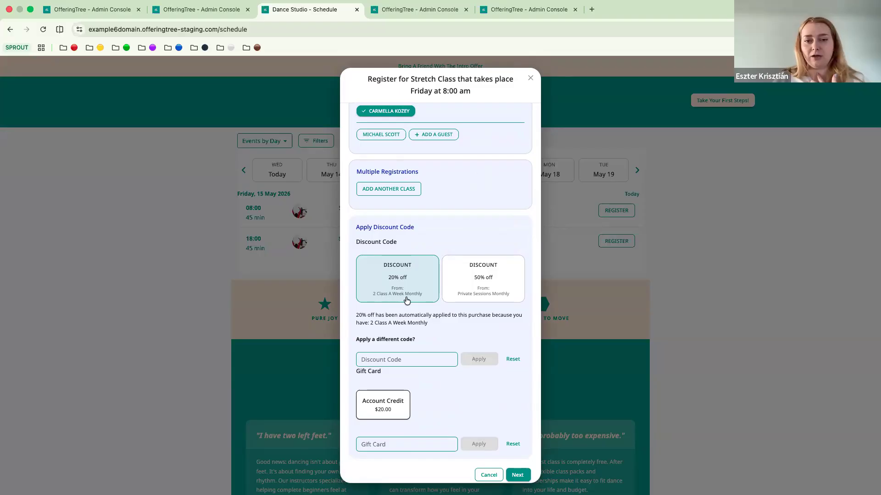
- Choose the 50% off discount from Private Sessions Monthly, continue to the order summary, and close the registration without completing it
click(490, 281)
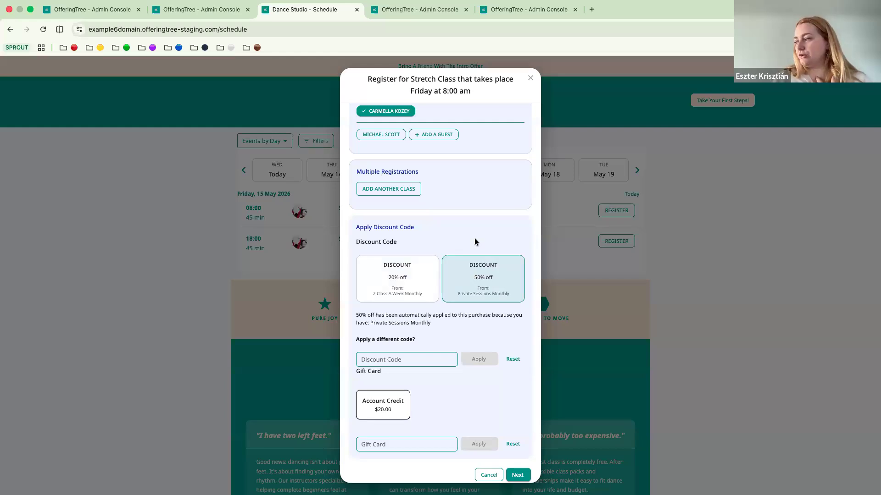
scroll(474, 238, down, 1)
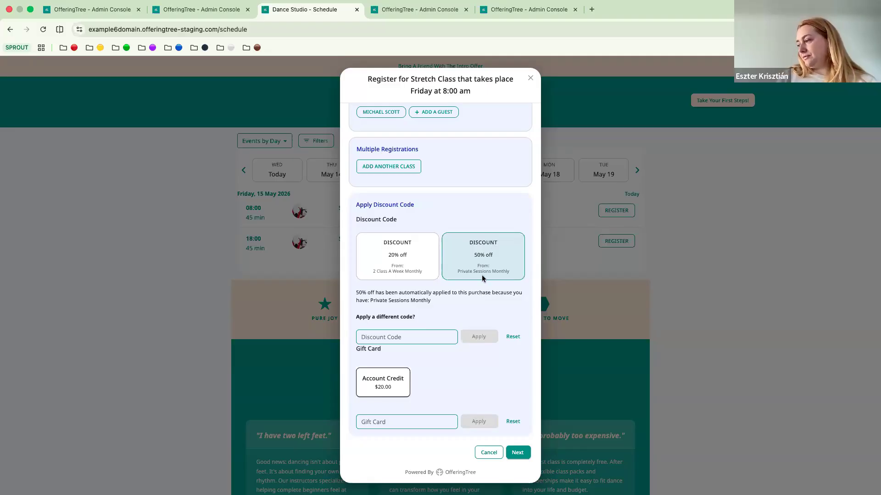
click(518, 452)
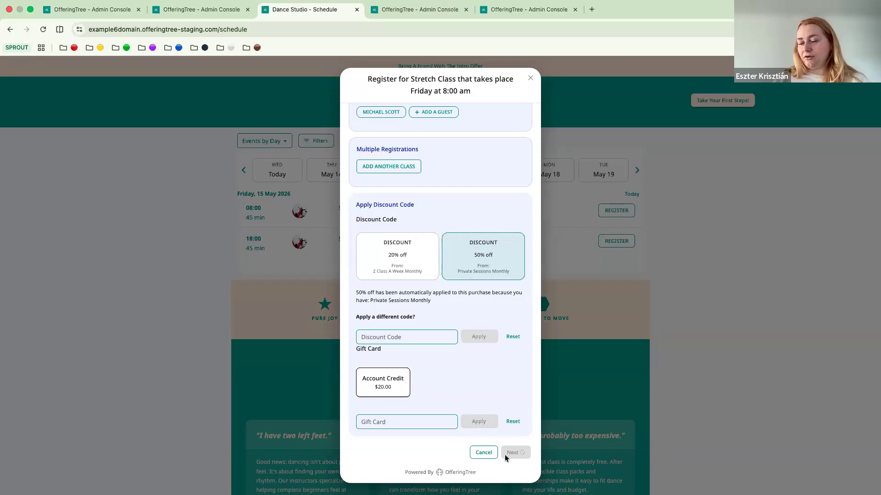
scroll(430, 143, up, 2)
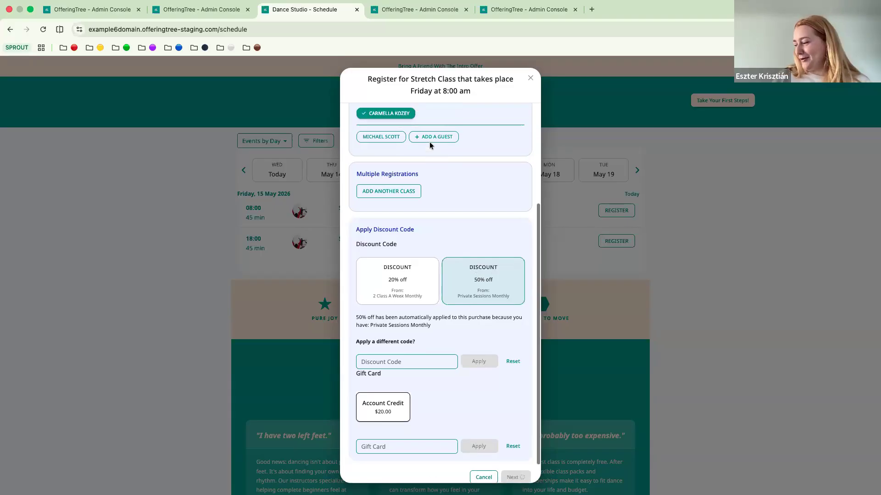
scroll(430, 143, up, 3)
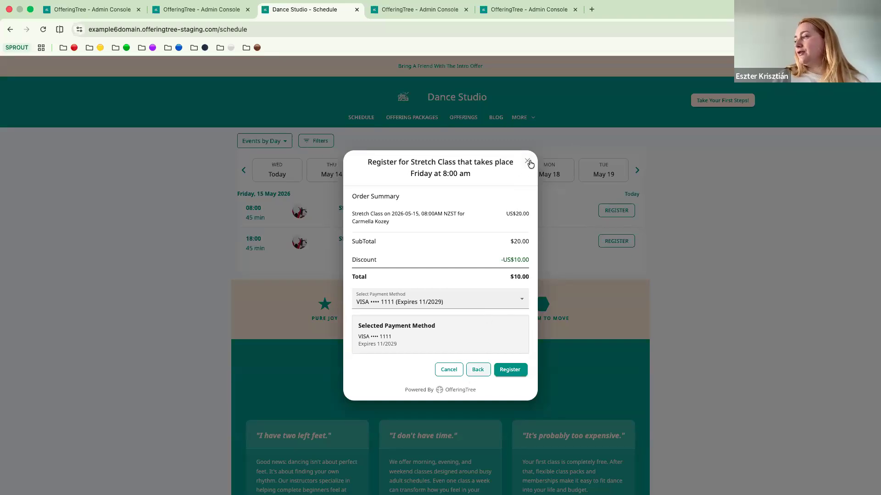
click(381, 97)
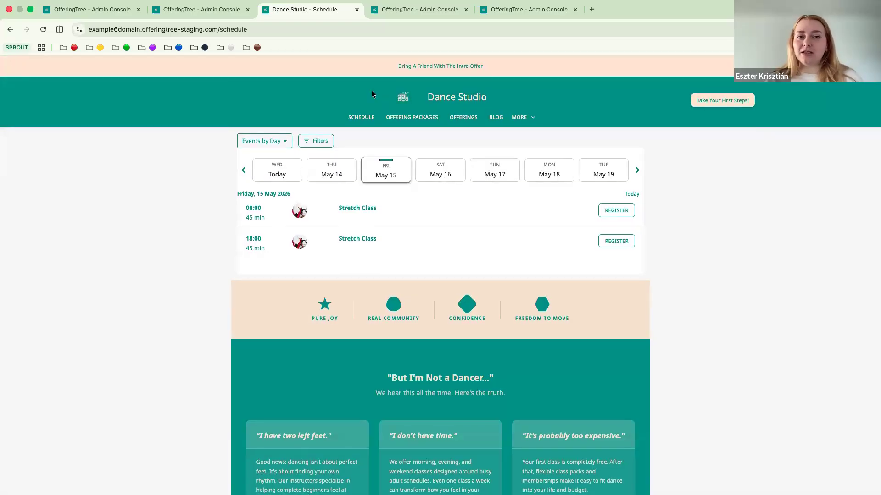
- Go back to the admin console's automations and create a new automation from the Blank Automation template
click(117, 14)
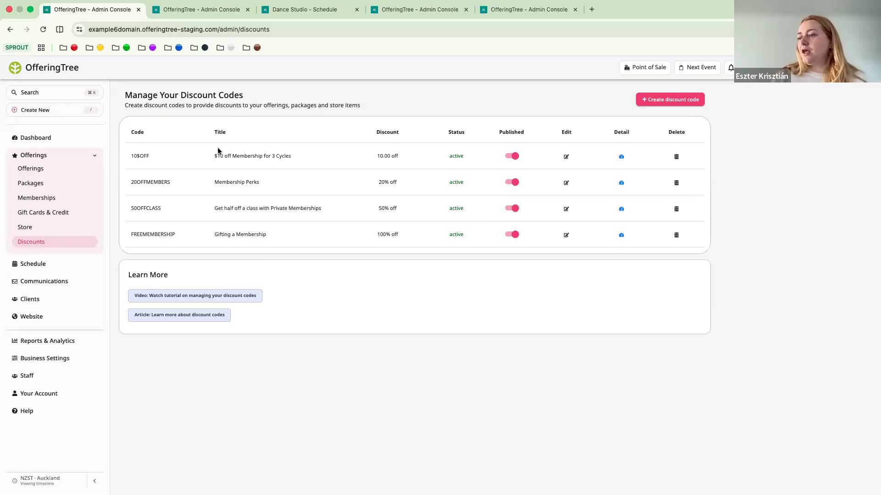
mouse_move(58, 281)
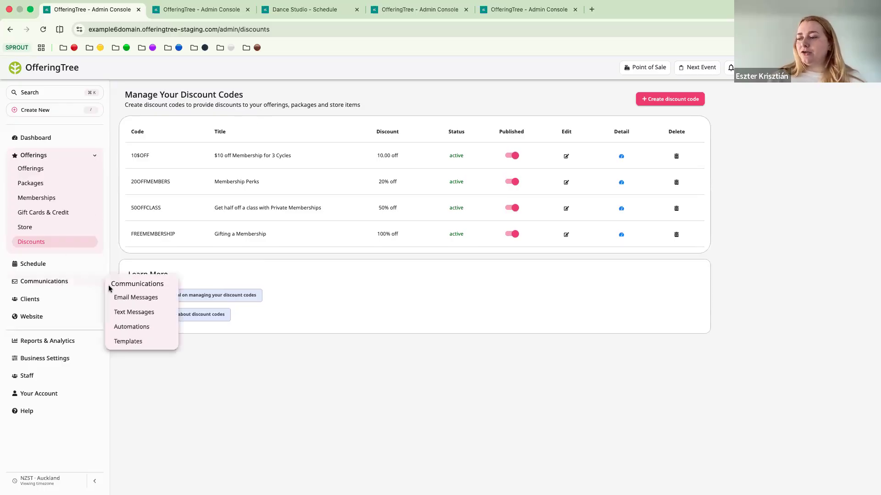
click(132, 328)
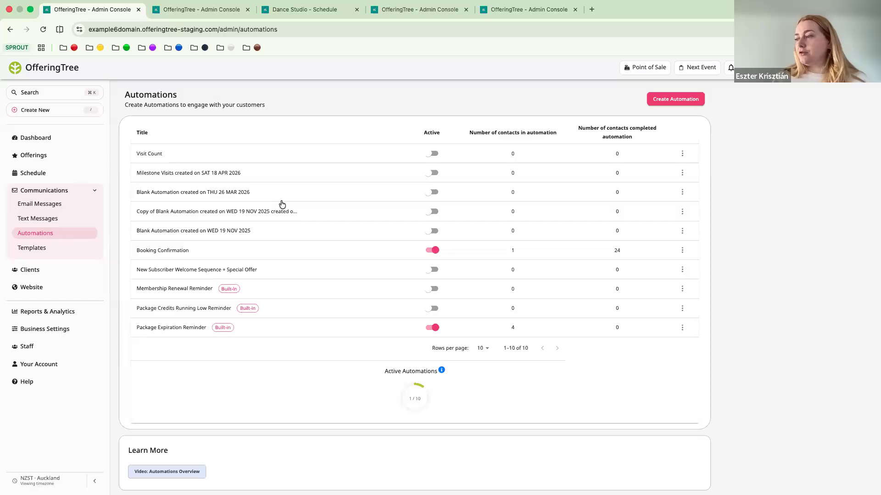
click(666, 100)
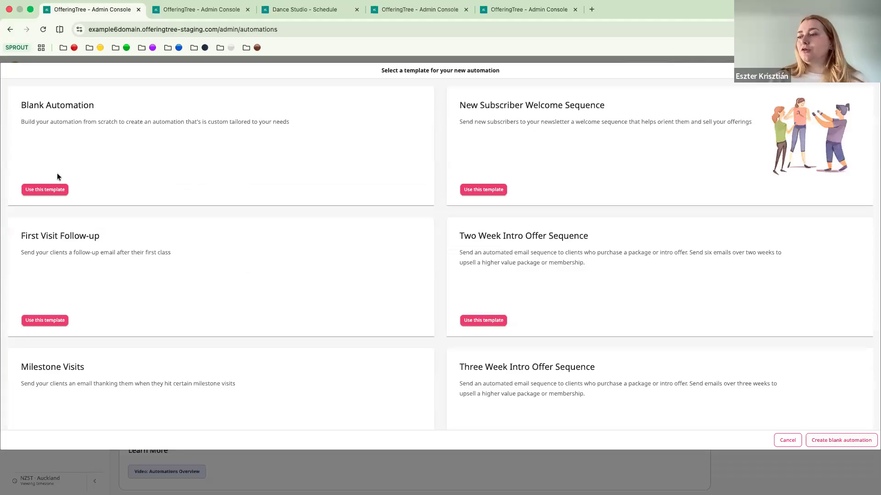
click(52, 190)
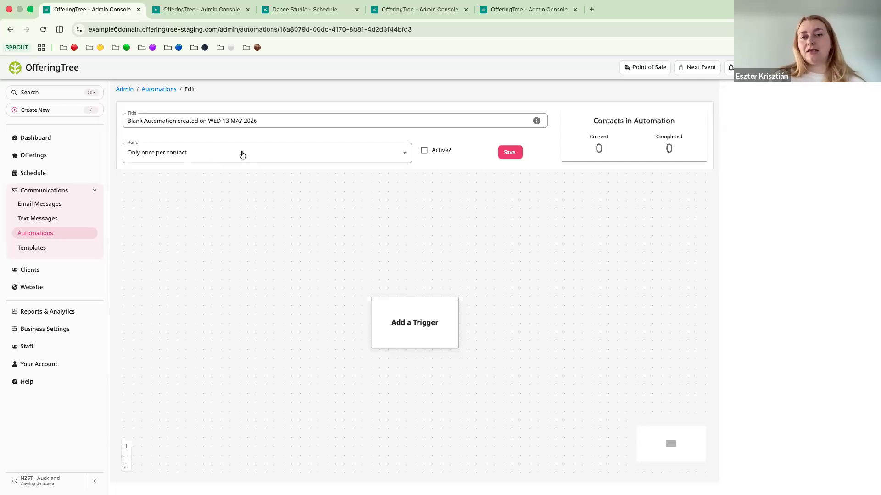
- Add a trigger that starts the automation when a client purchases the Private Sessions Monthly membership
click(406, 317)
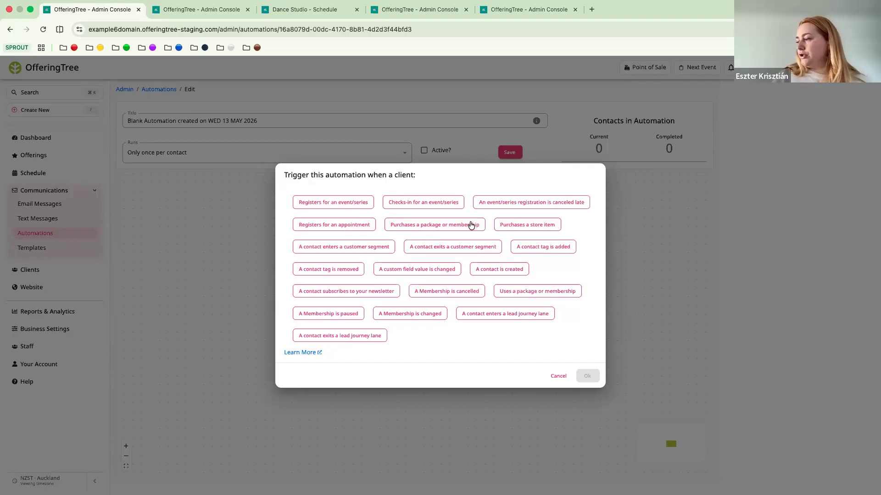
click(435, 224)
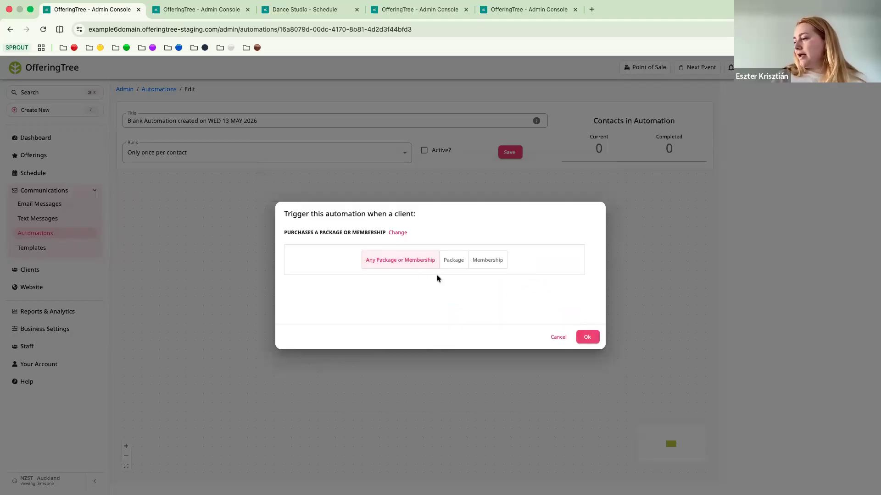
click(456, 261)
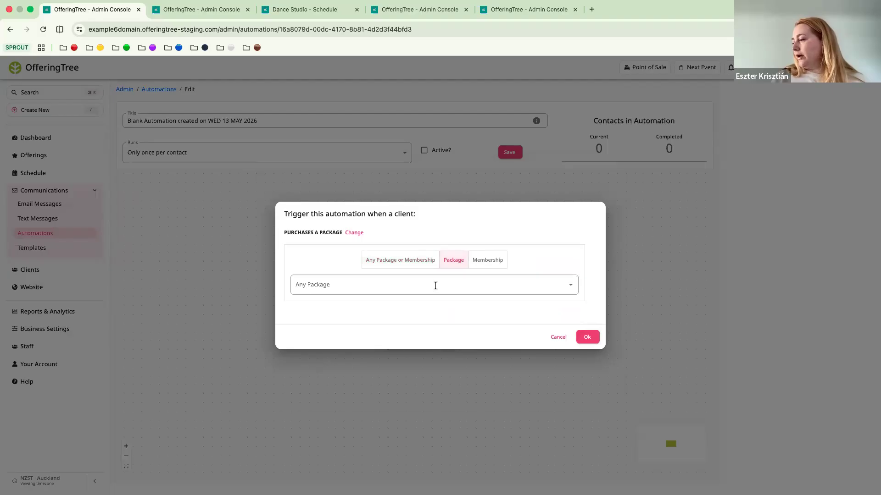
click(485, 270)
click(460, 284)
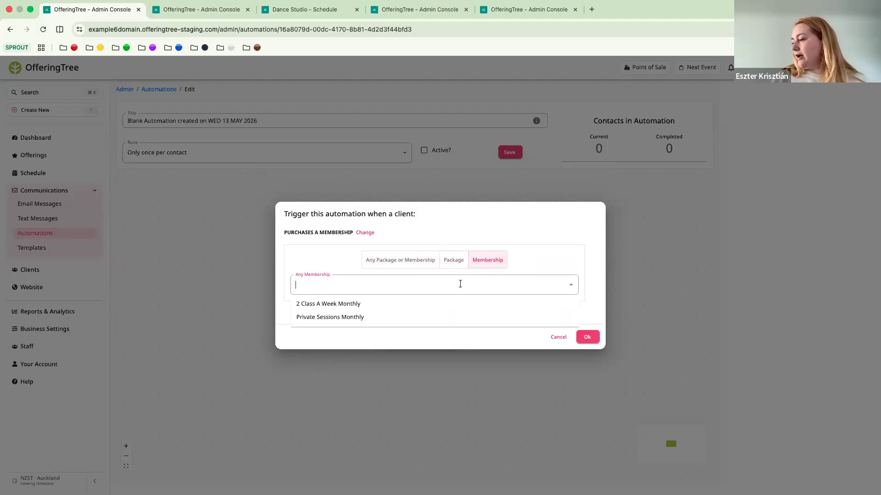
click(445, 316)
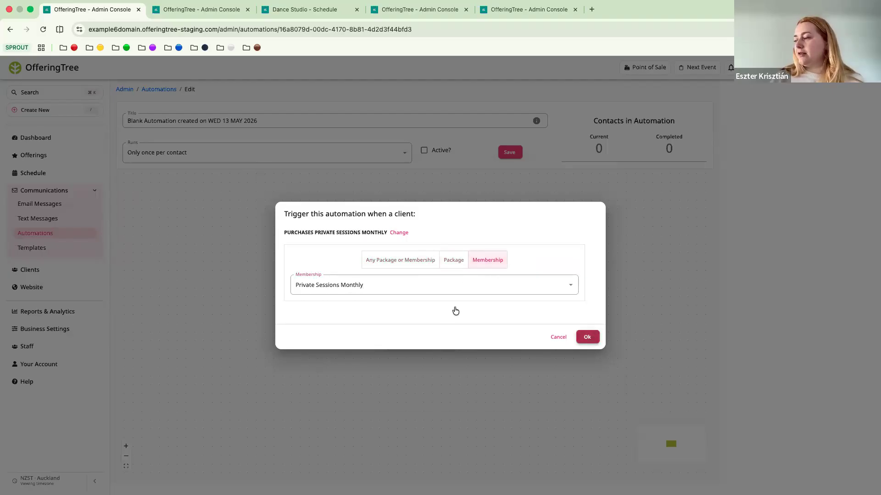
key(Return)
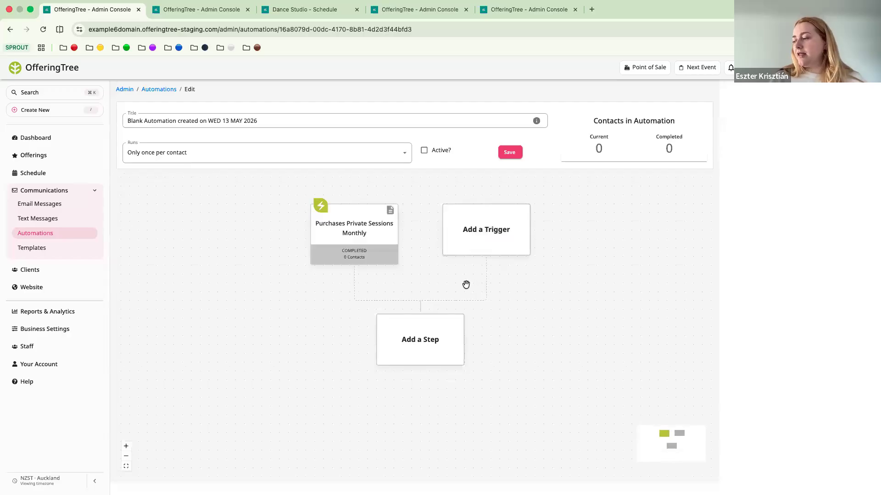
- Add a Send an email action after the trigger and start composing its email
click(420, 317)
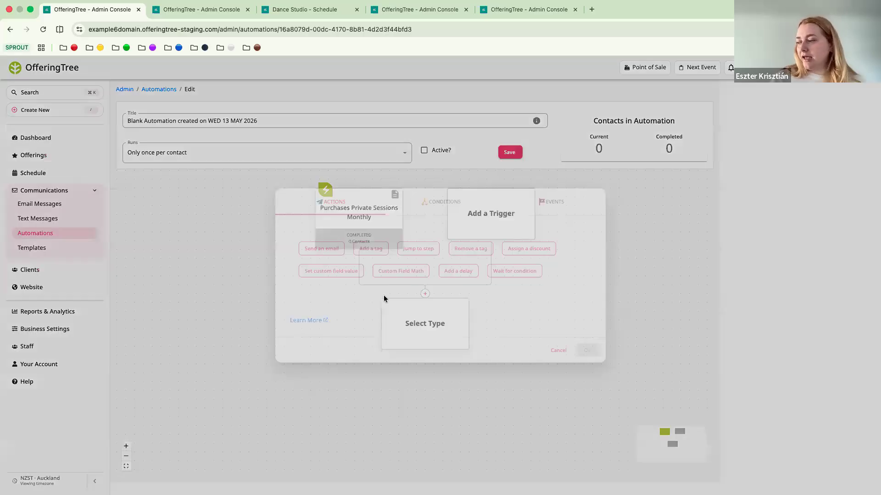
click(330, 248)
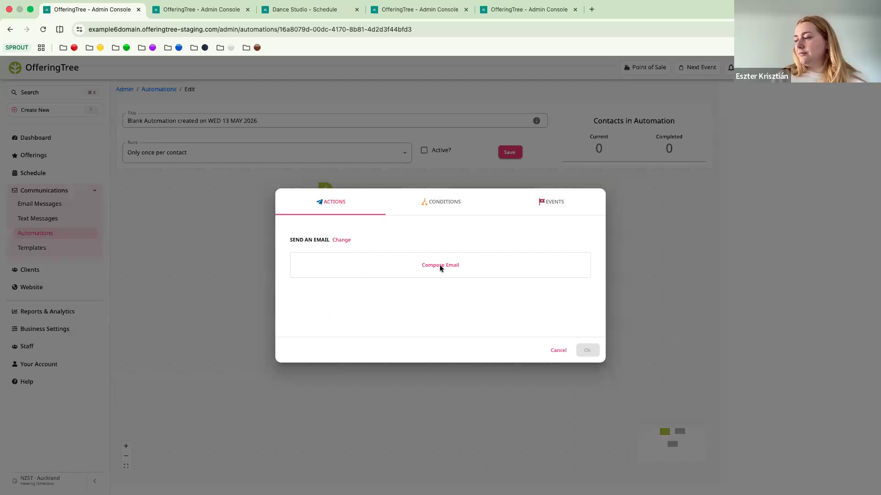
click(440, 266)
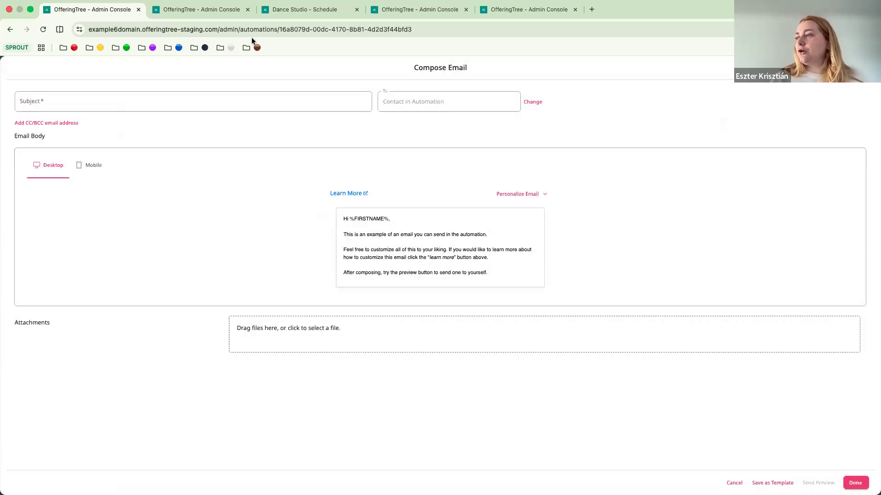
- Look up the half-off class code in the discount codes list and return to the email being composed
click(229, 13)
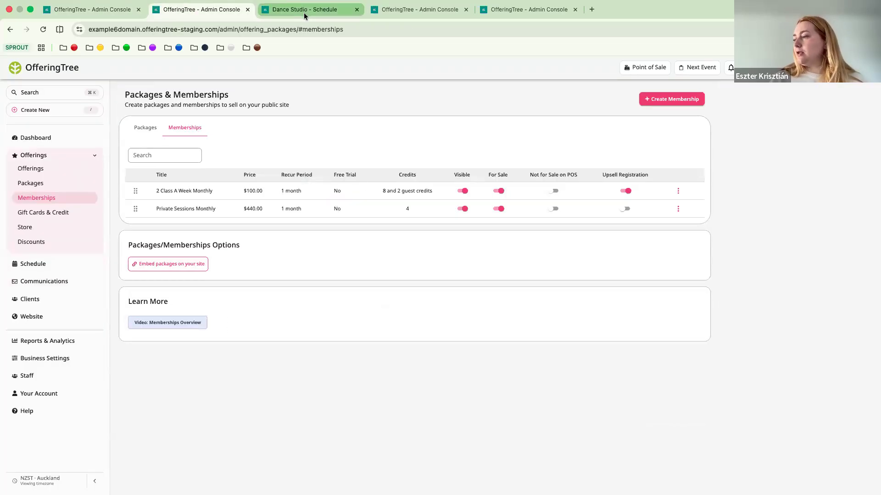
click(304, 10)
click(388, 9)
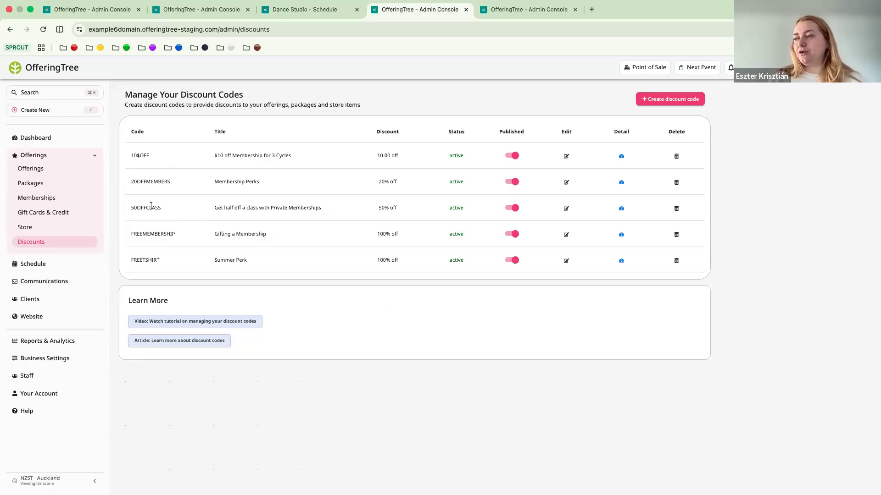
mouse_move(185, 26)
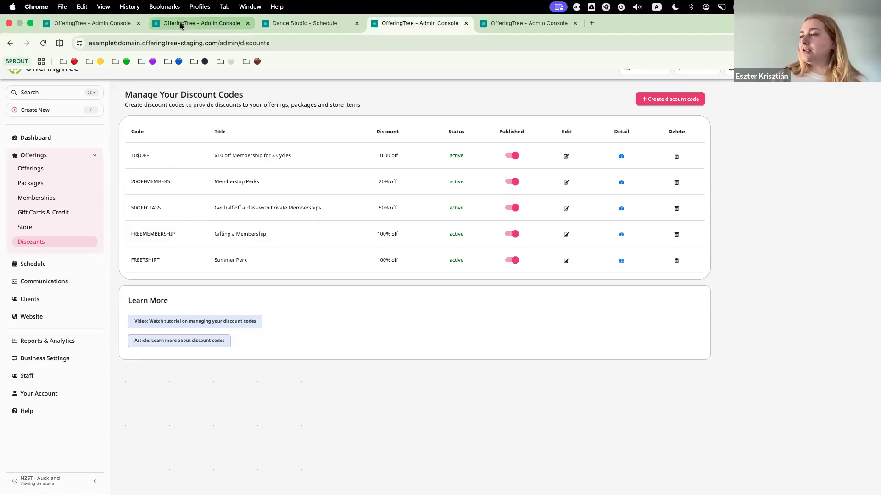
click(110, 28)
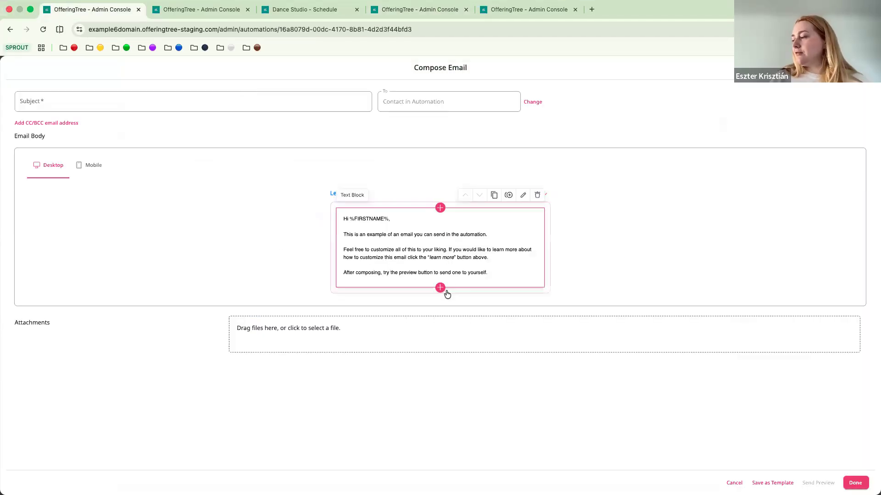
- Add a button block below the email's text and label it "Use Code: 50OFFCLASS"
click(440, 287)
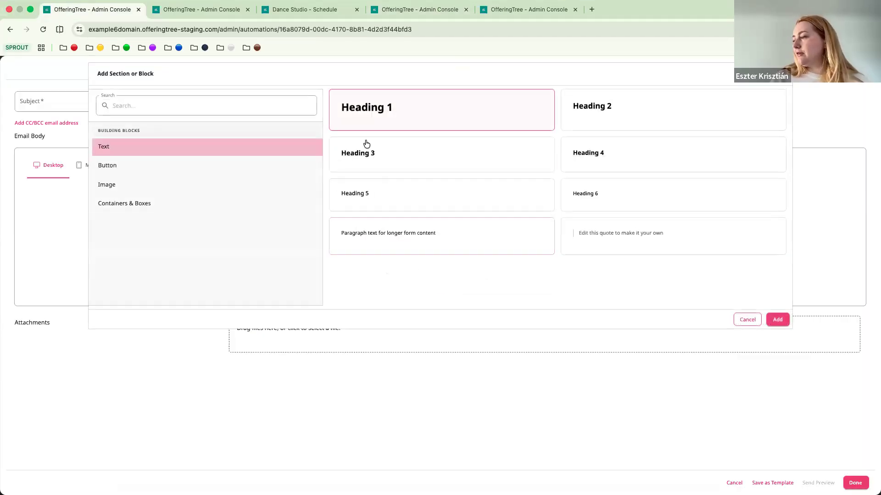
click(234, 164)
click(779, 320)
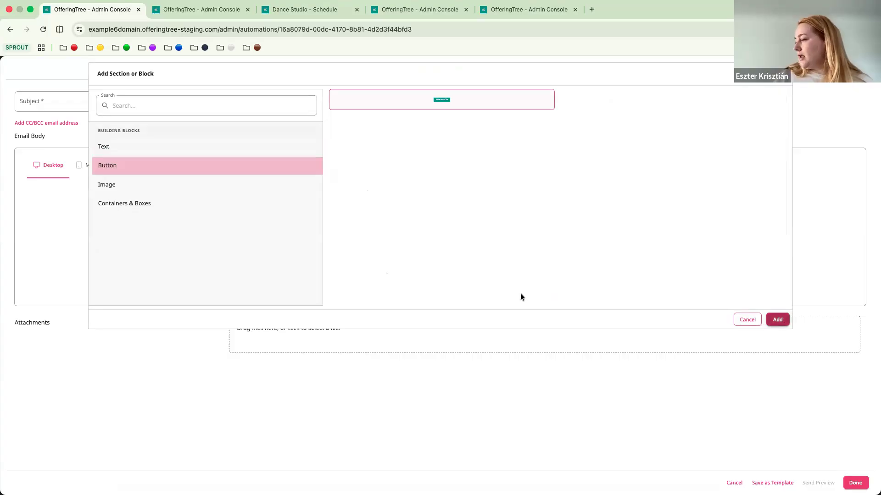
click(525, 272)
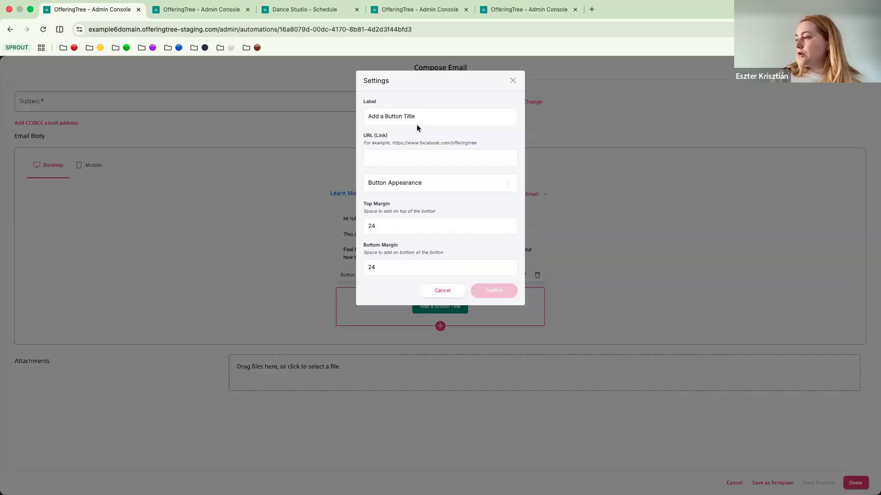
click(414, 117)
key(super+a)
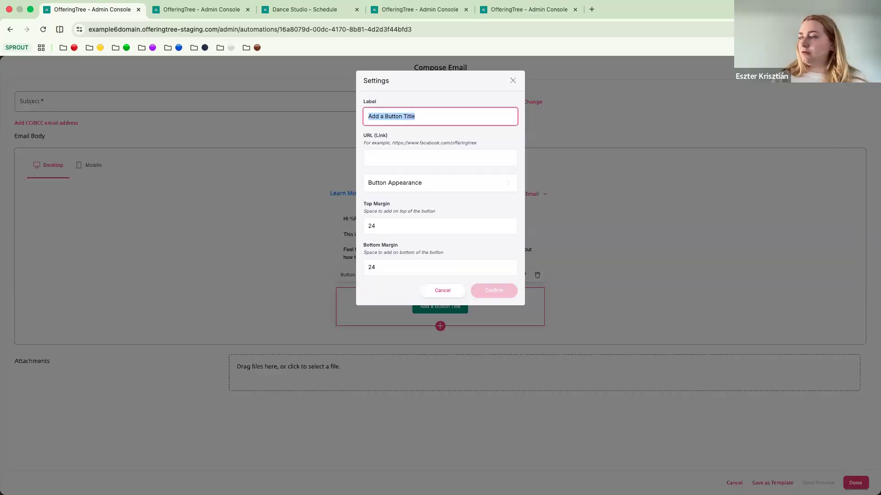
text(Use Code: )
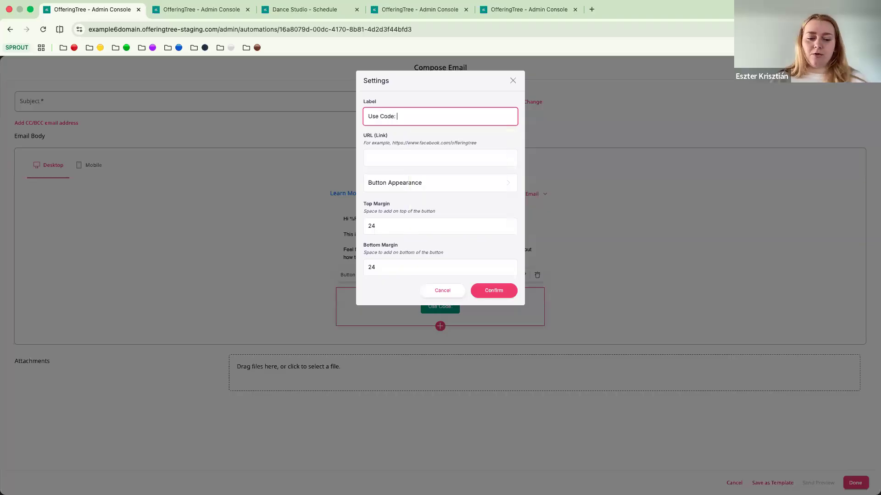
text(50O)
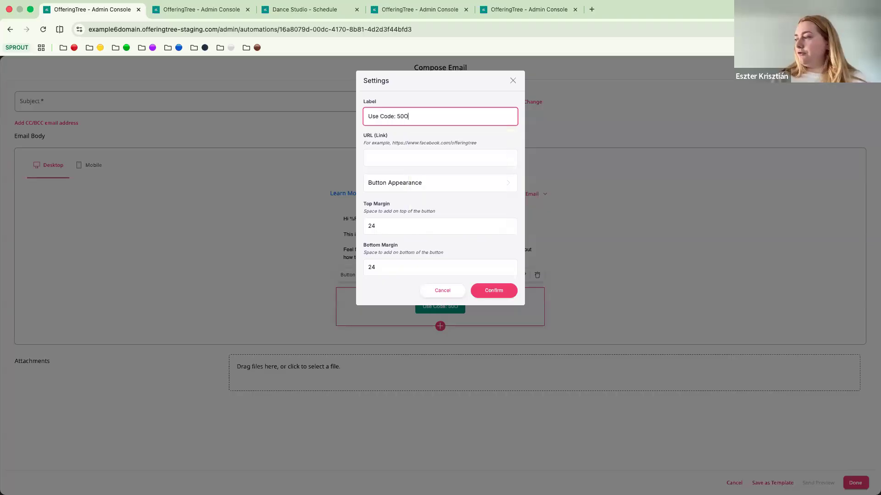
text(FFCLASS)
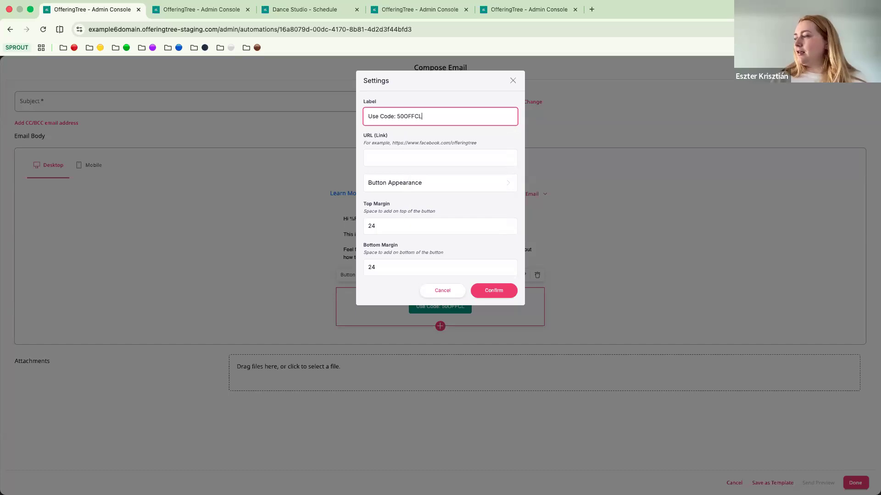
- Link the email's button to the address of the studio's public schedule page and confirm the button settings
click(412, 156)
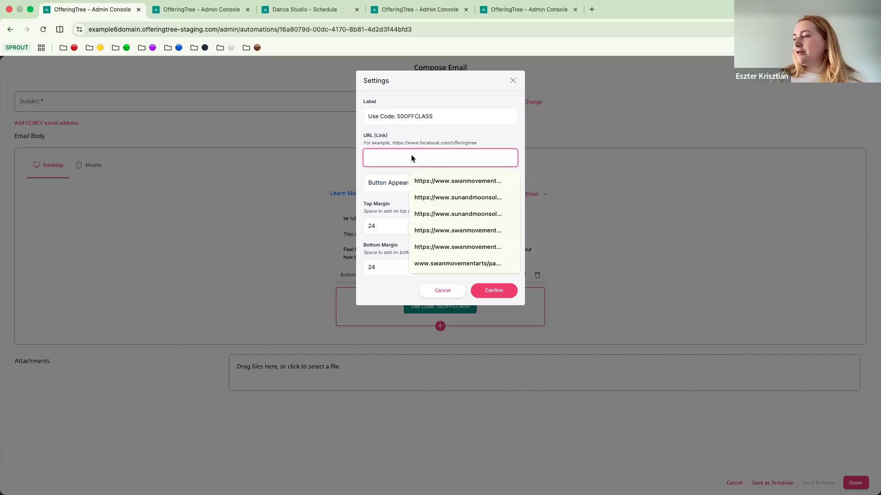
click(436, 136)
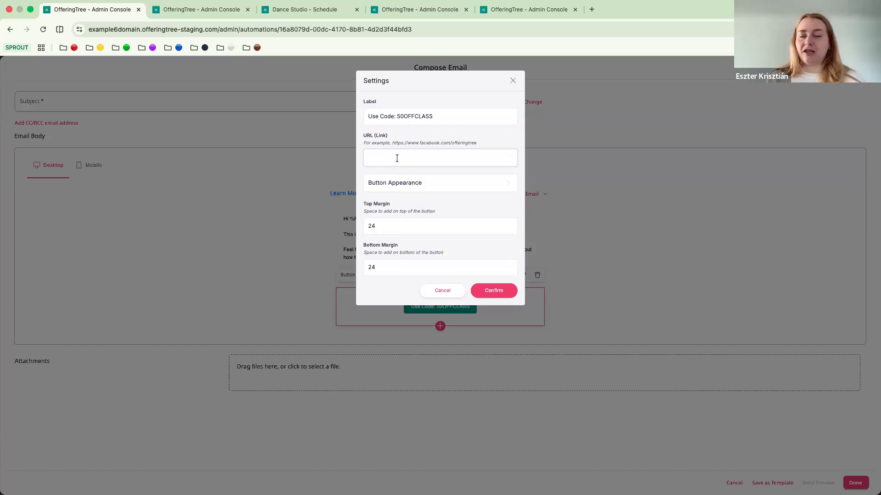
click(292, 18)
click(262, 30)
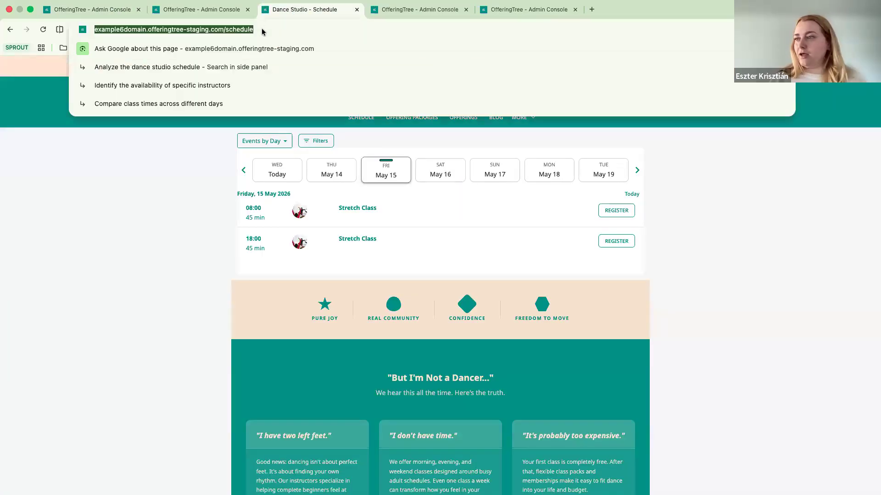
click(84, 9)
click(396, 158)
key(super+v)
click(494, 290)
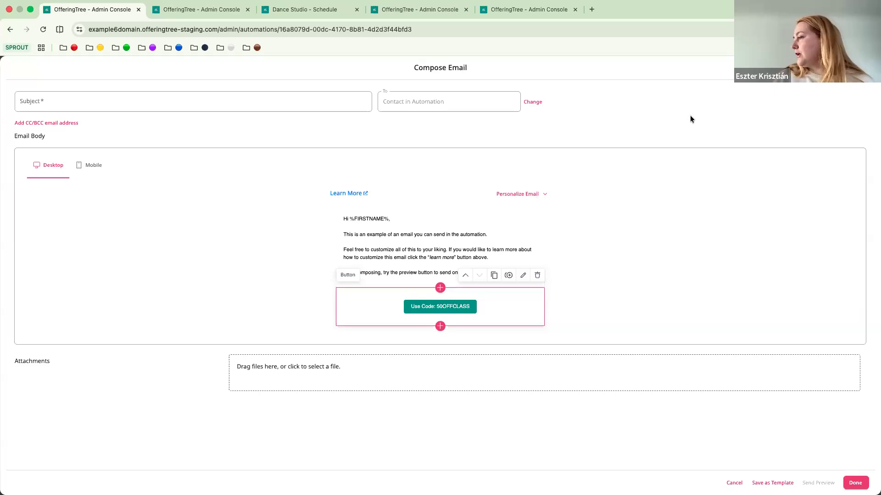
- Set the email's subject to "Discount Code" and finish adding the email step to the automation
click(851, 483)
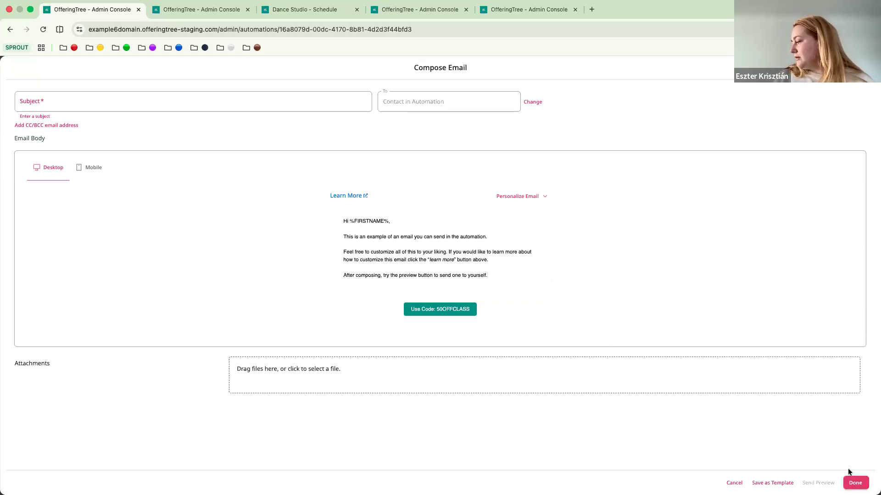
click(190, 96)
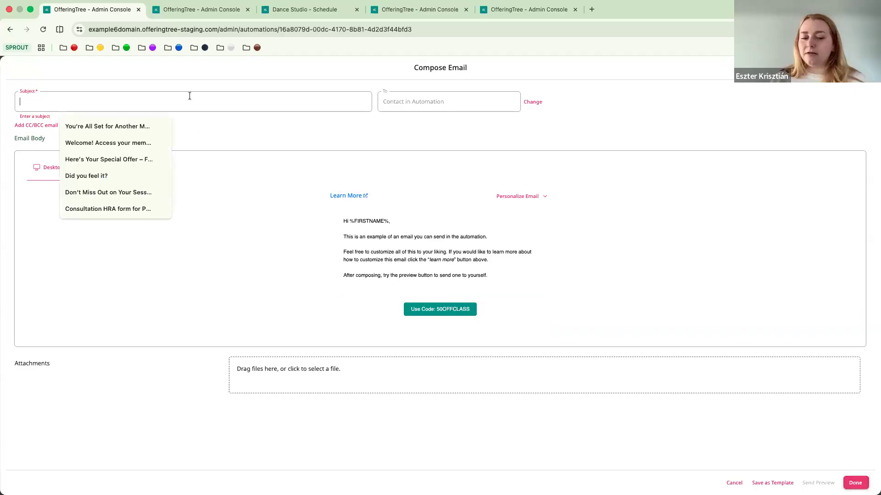
text(Discount Code)
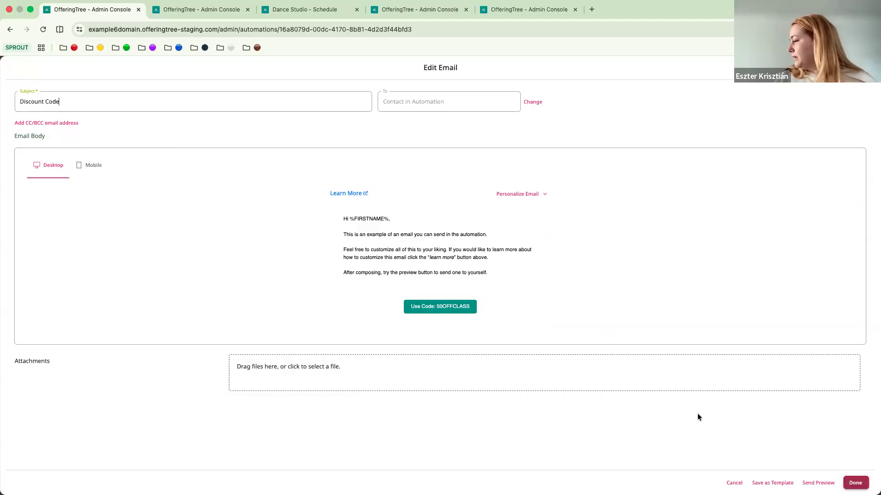
click(855, 482)
click(459, 169)
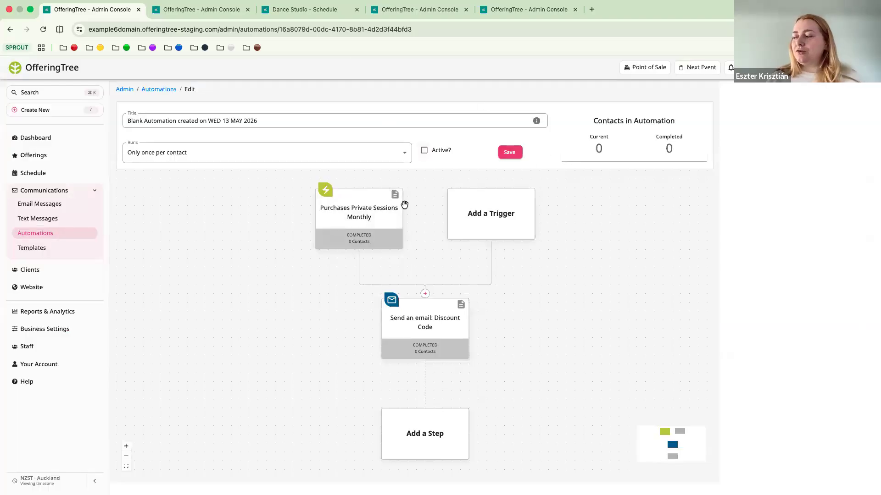
- Add an event step for a cancelled membership after the email, covering any membership and letting contacts continue past the step
click(420, 428)
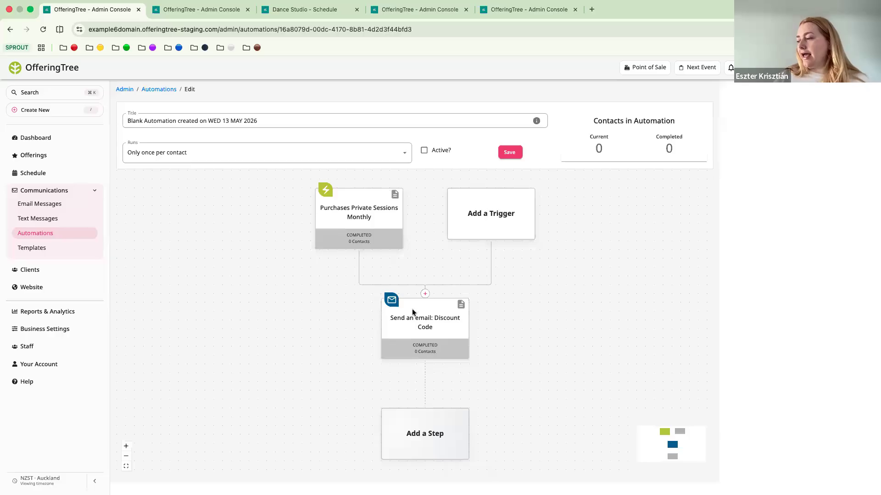
click(567, 201)
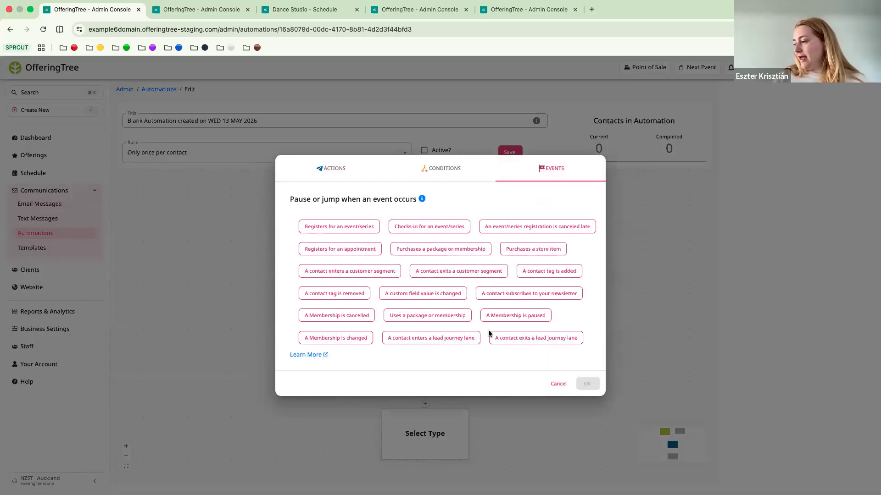
click(341, 316)
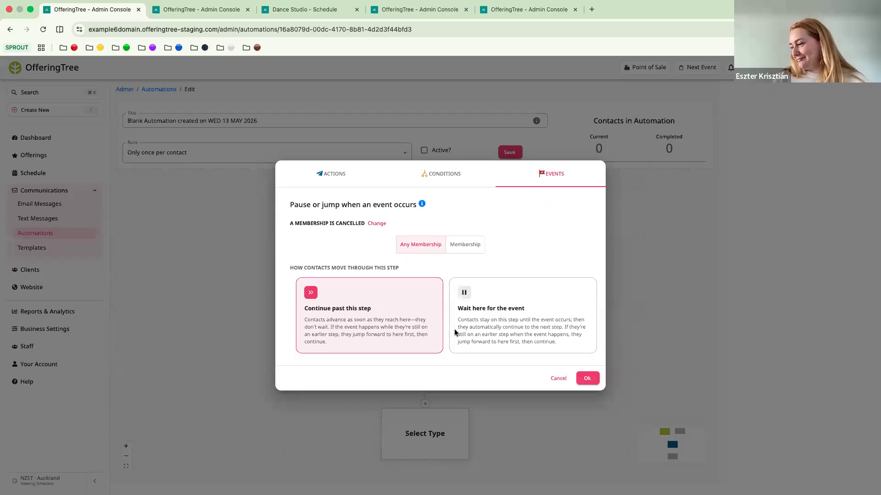
click(591, 378)
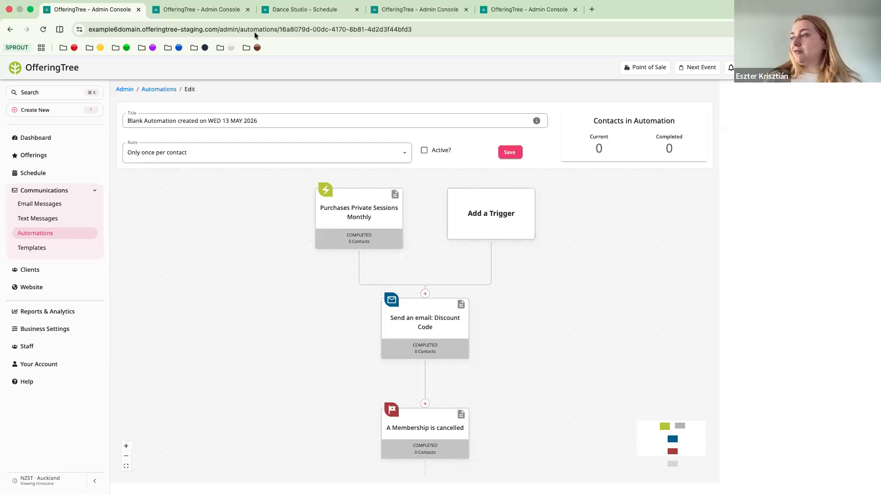
- Open the 10$OFF discount code for editing and review its usage limits, membership target and perk settings
click(402, 12)
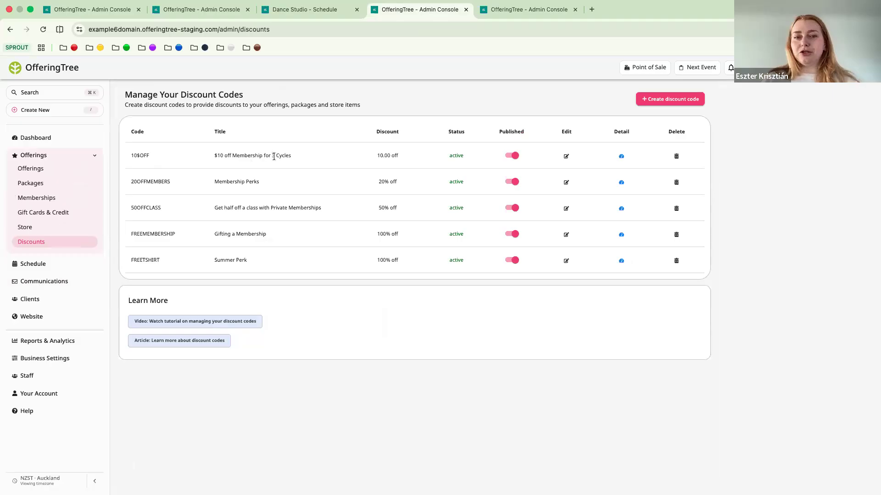
click(566, 156)
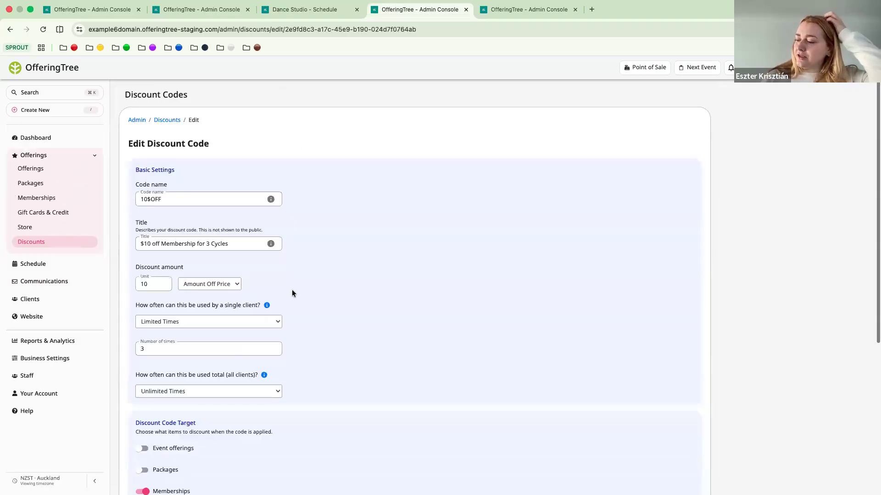
scroll(292, 294, down, 5)
scroll(202, 144, up, 1)
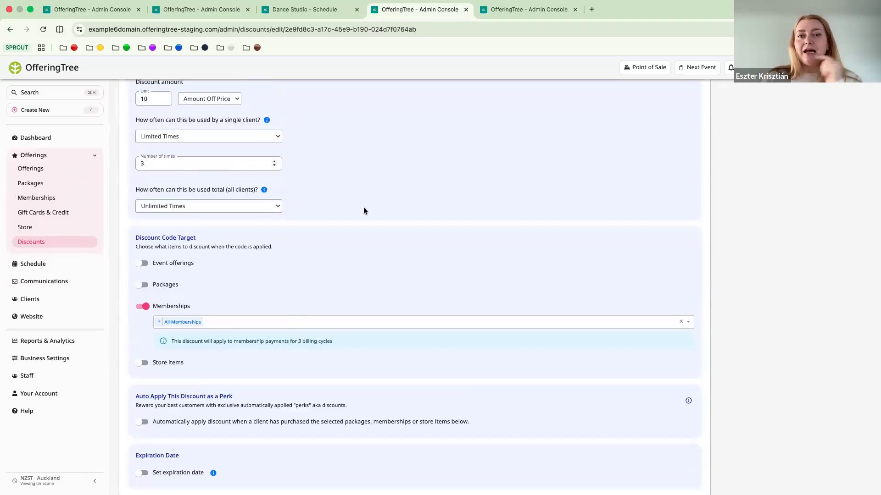
scroll(179, 260, down, 1)
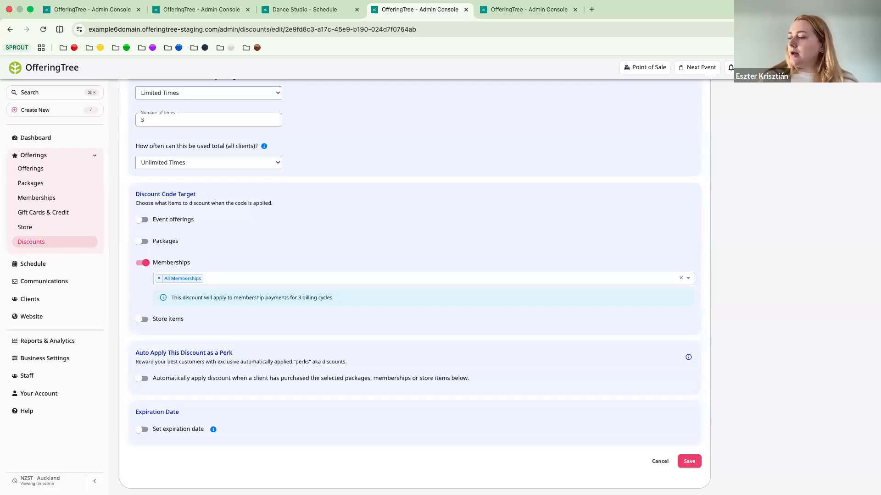
- Enable event offerings as a target of the 10$OFF code and replace all event offerings with Sauna Session
right_click(293, 259)
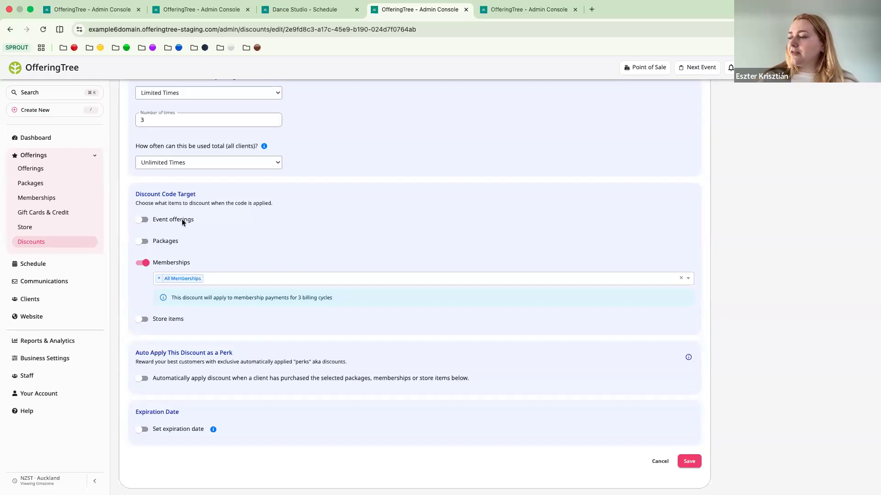
click(143, 221)
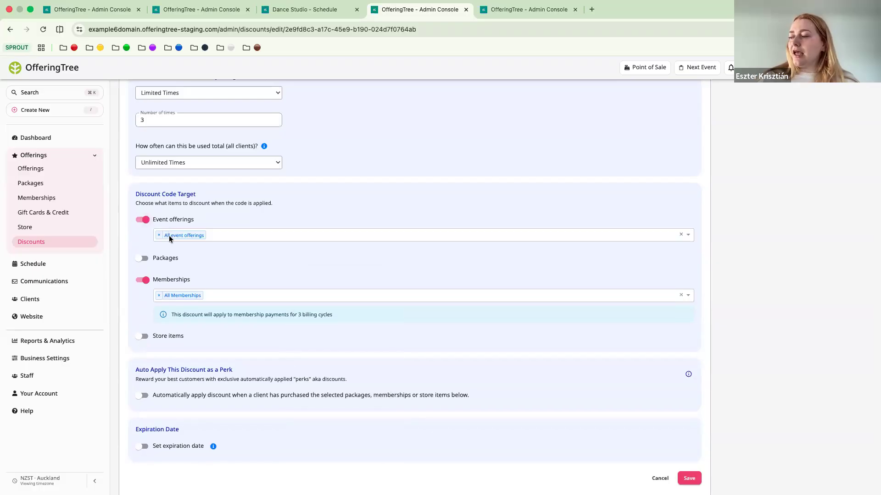
click(216, 233)
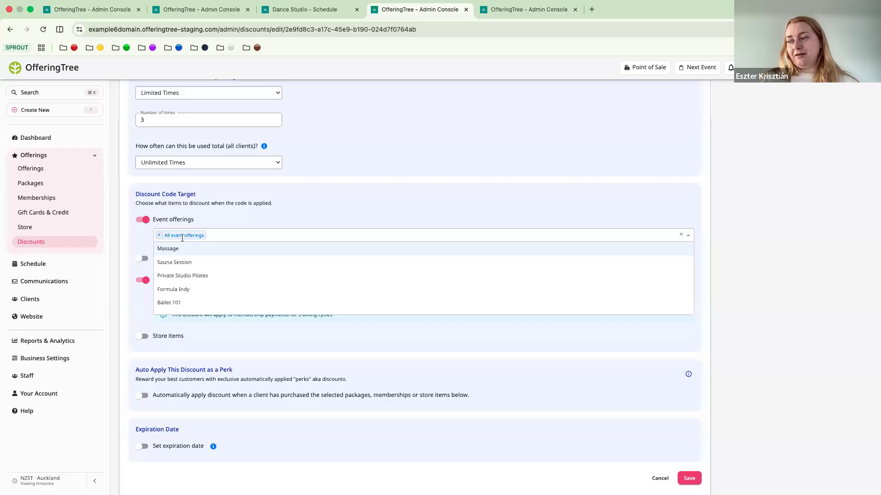
click(159, 235)
click(183, 276)
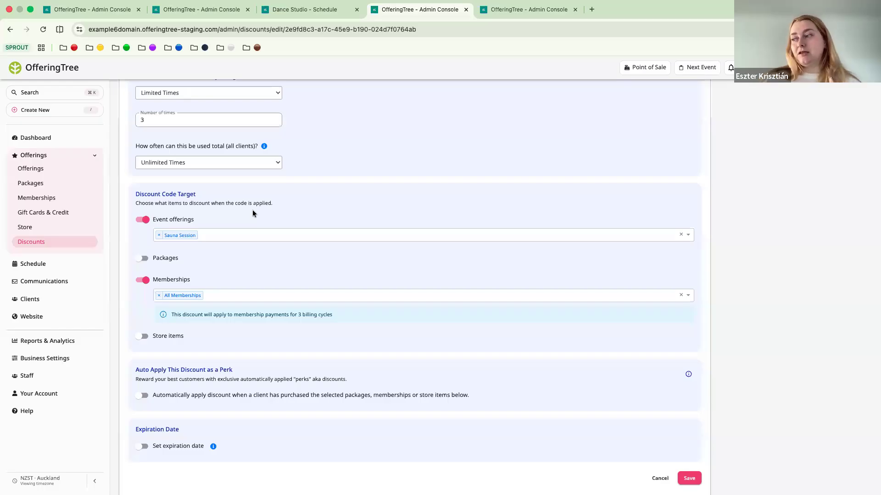
scroll(358, 164, up, 5)
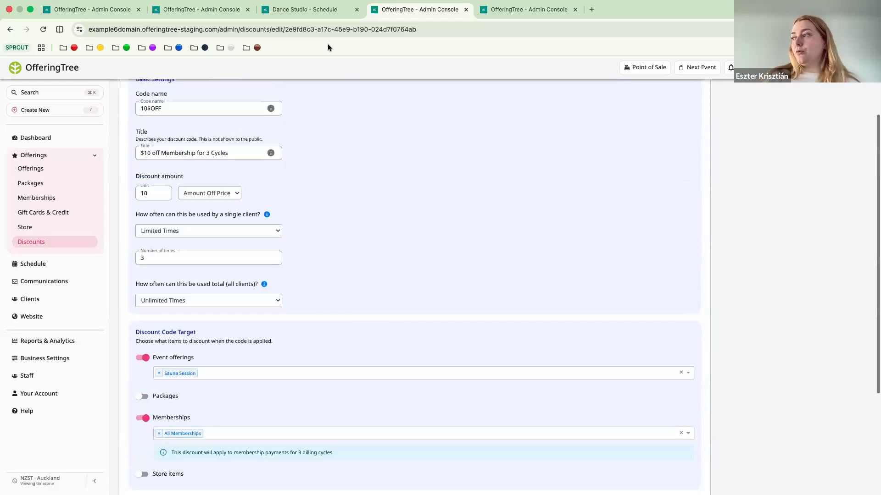
- Set the payment method of the Stretch Class registration on the studio's schedule page to credit or debit card and review the available discounts
click(316, 10)
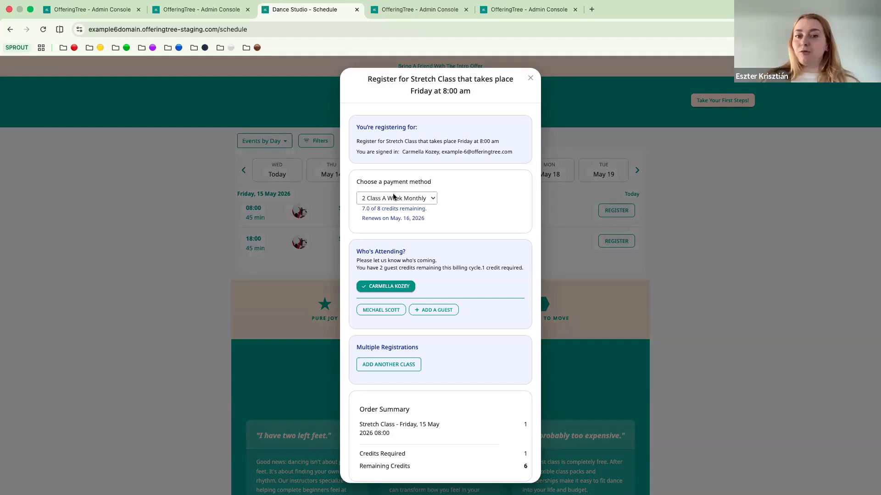
click(400, 198)
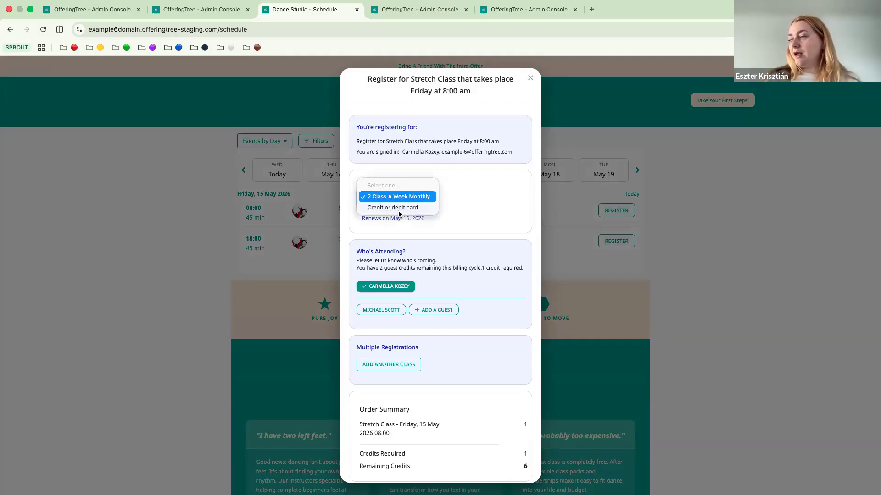
click(400, 208)
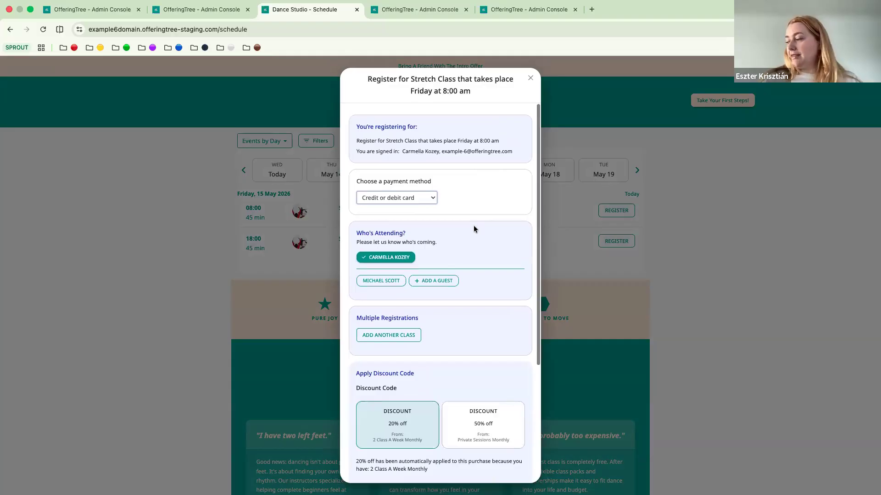
scroll(475, 270, down, 3)
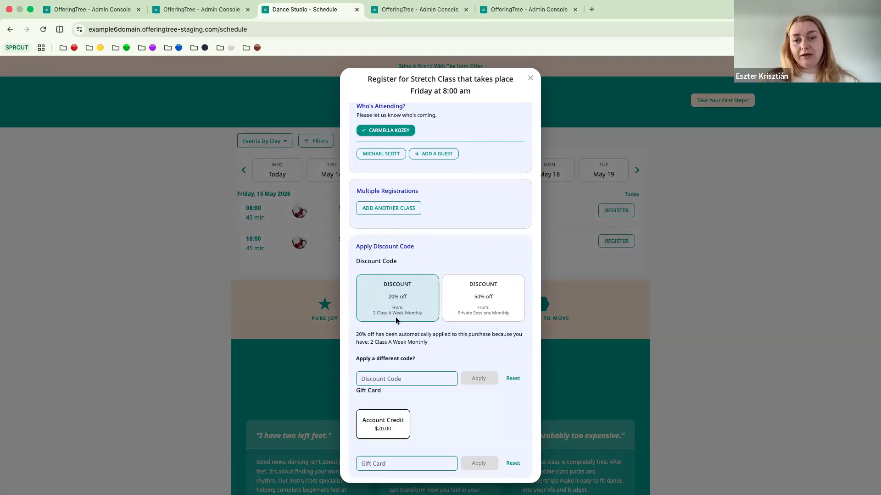
scroll(449, 268, up, 3)
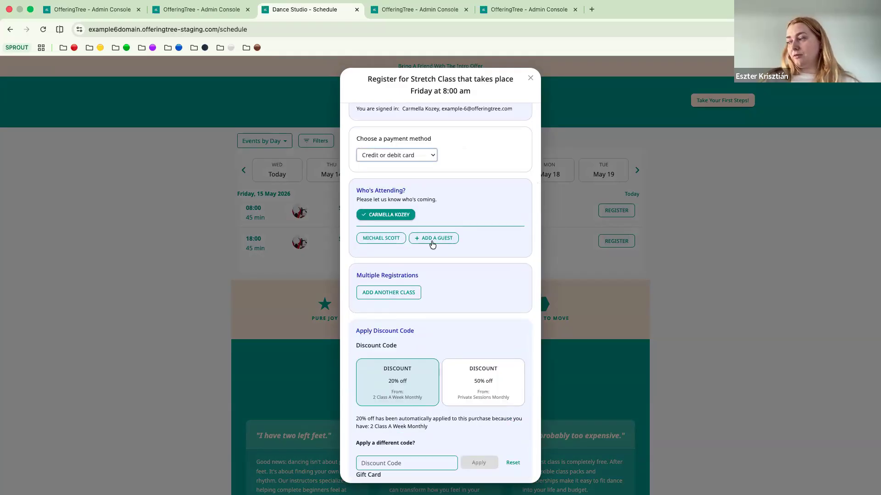
- Replace the account holder with the other listed person as the class attendee and check which discounts are offered
click(380, 238)
click(385, 215)
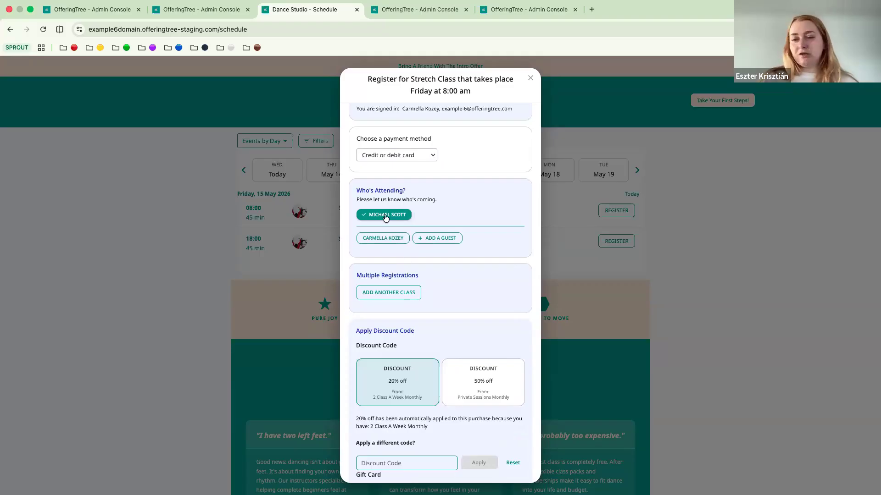
scroll(433, 249, down, 3)
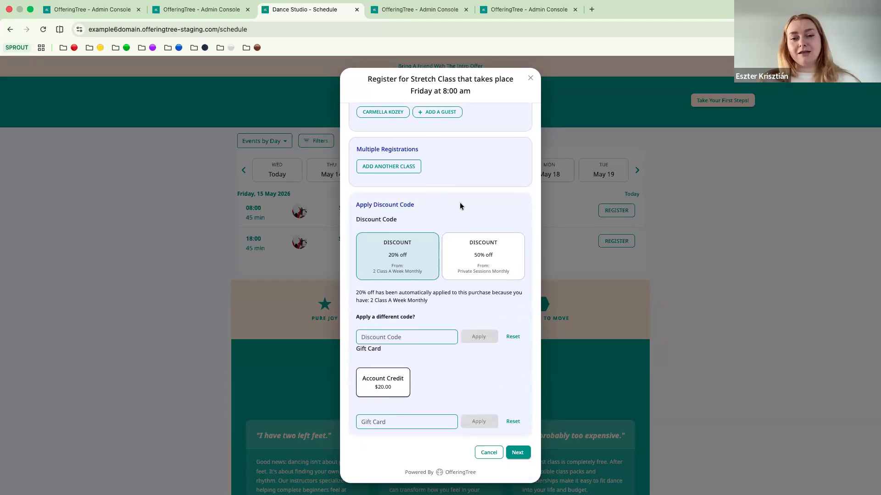
scroll(436, 197, up, 4)
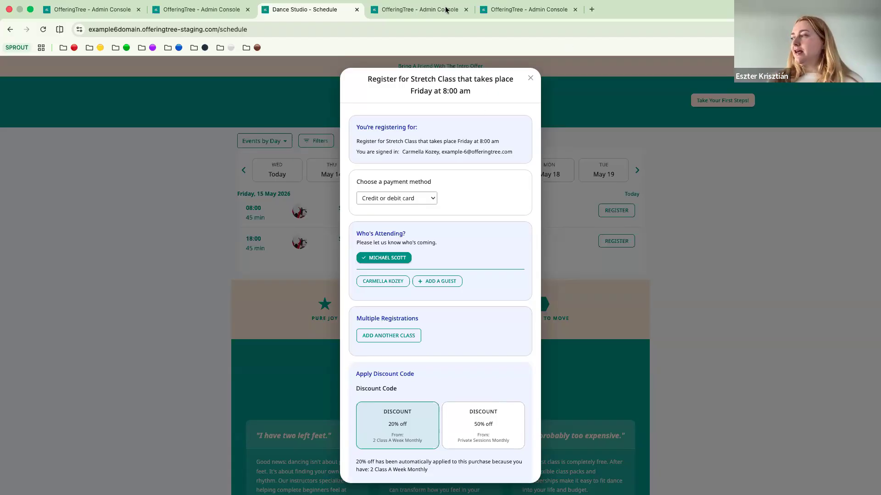
- Return to the 10$OFF discount code and review its usage limits, discount targets, auto-apply perk and expiration settings
click(416, 10)
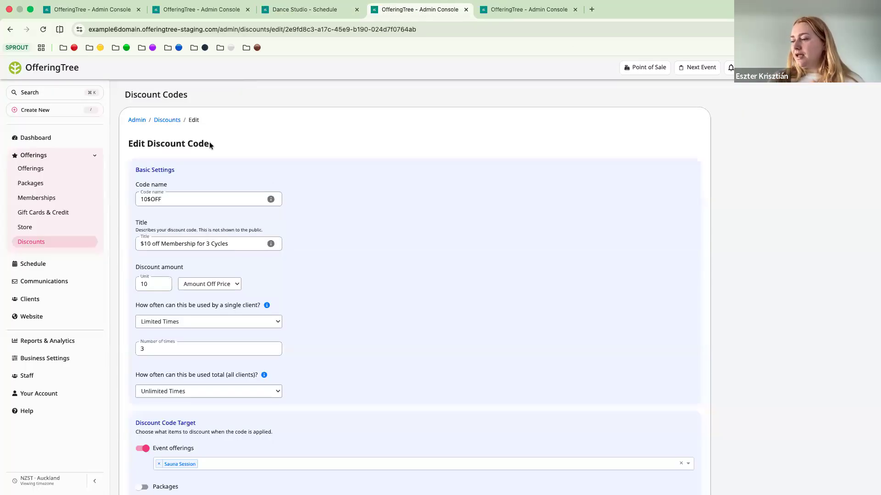
scroll(209, 143, down, 5)
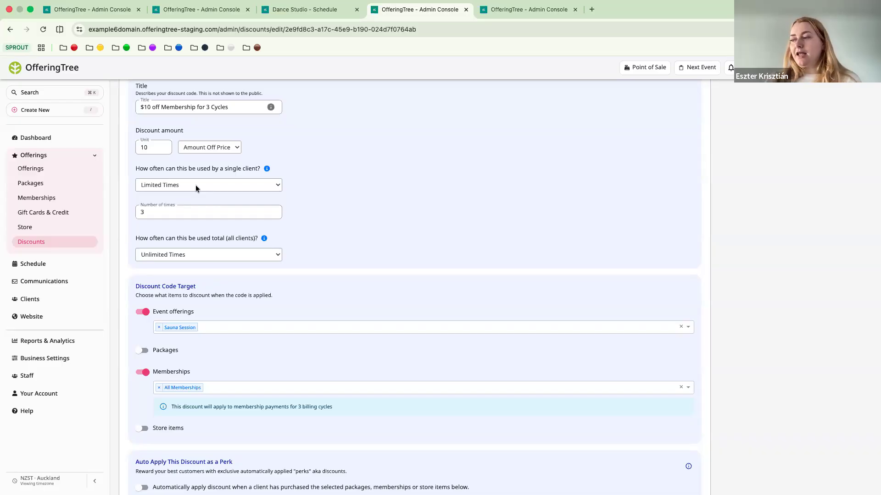
scroll(256, 376, down, 3)
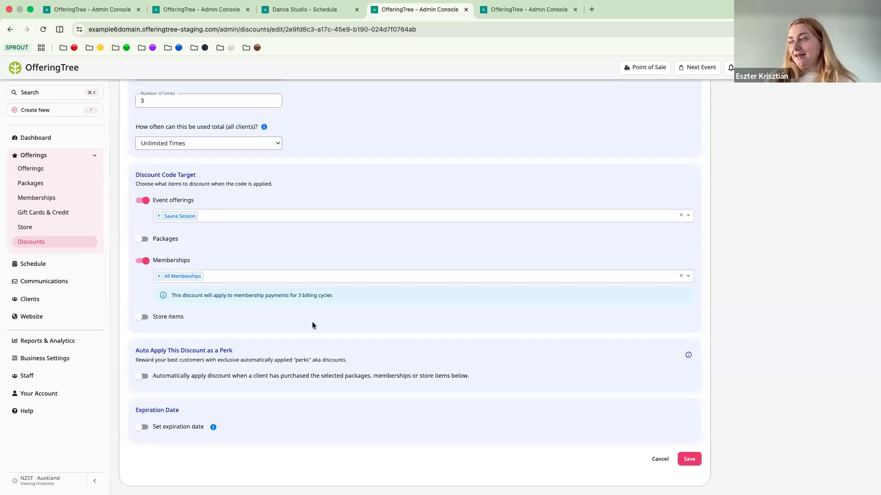
scroll(330, 289, up, 5)
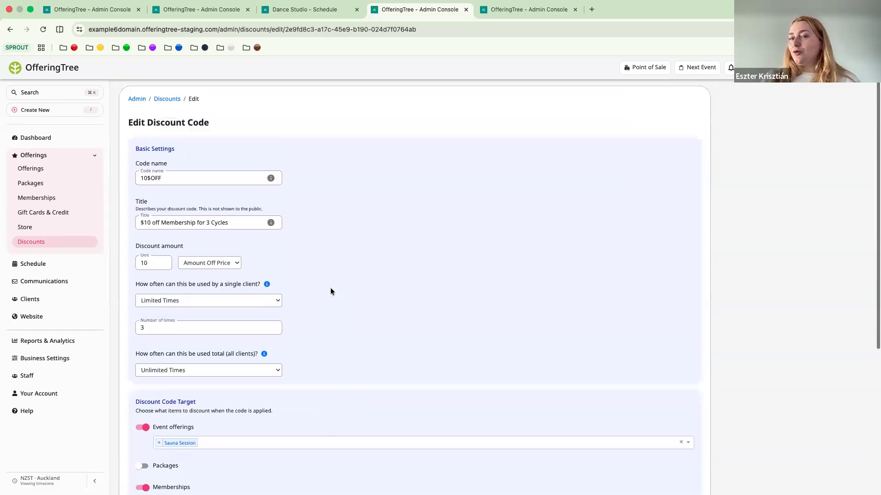
scroll(330, 291, down, 5)
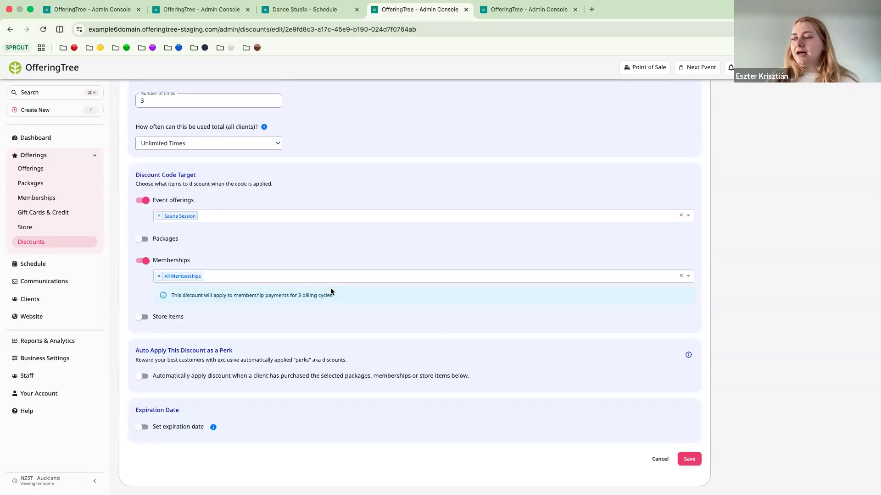
scroll(315, 166, up, 2)
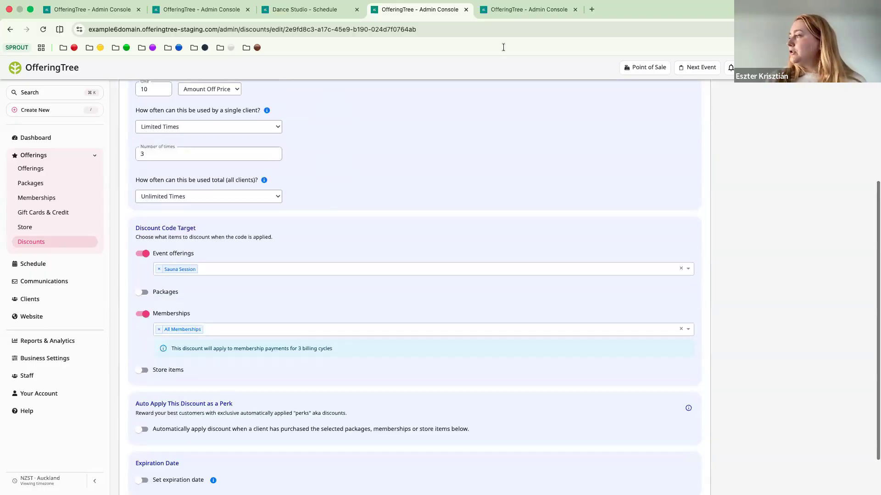
- Find the 10 Minute Meditation item in the store's Online Content section and open it for editing
click(541, 12)
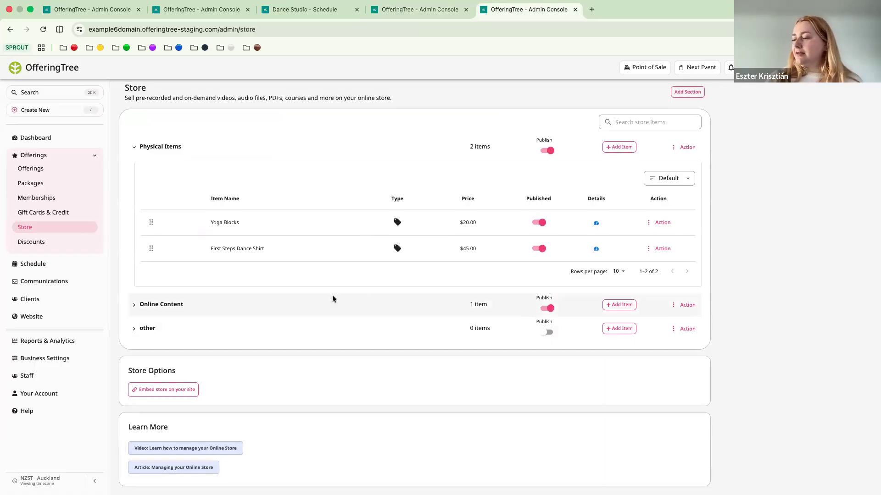
click(207, 318)
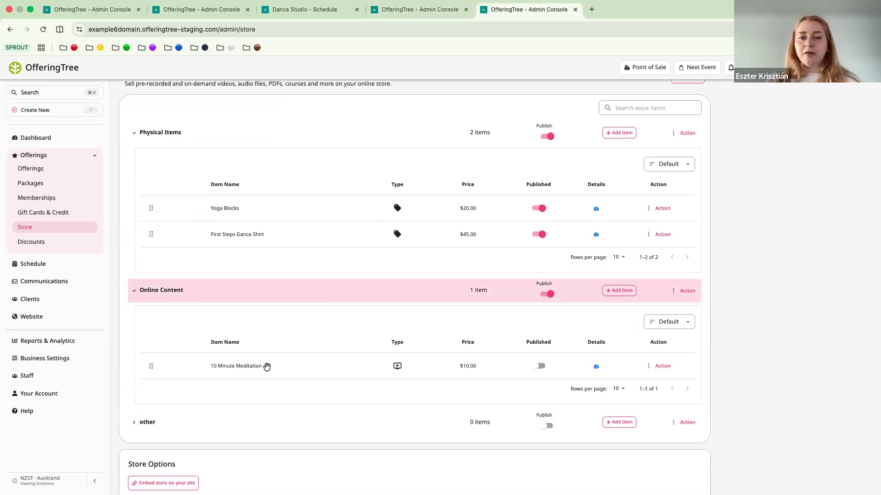
click(667, 368)
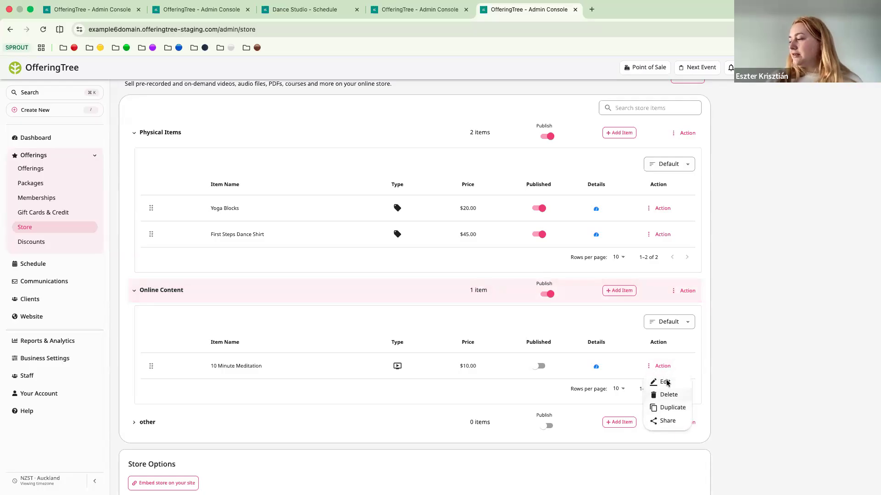
click(665, 382)
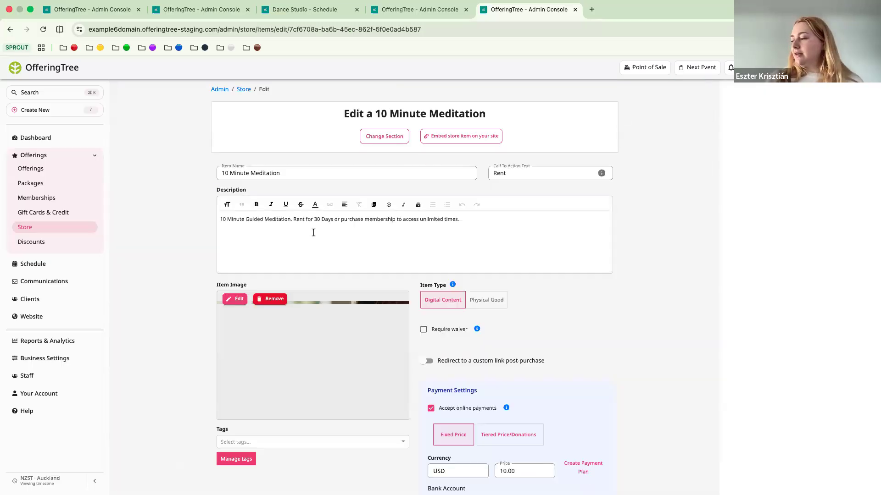
- Examine the meditation item's payment settings, membership access controls, limited access time and automatically applied perk discounts
scroll(314, 232, down, 10)
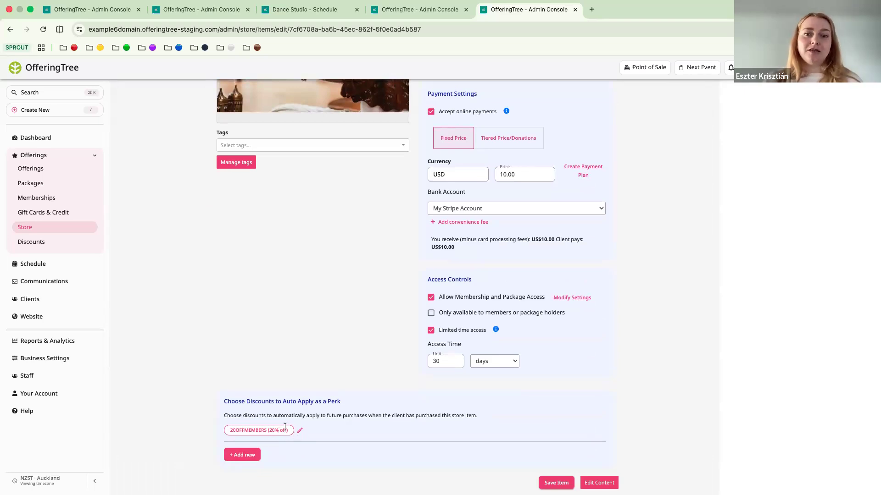
scroll(306, 351, down, 1)
scroll(298, 416, up, 1)
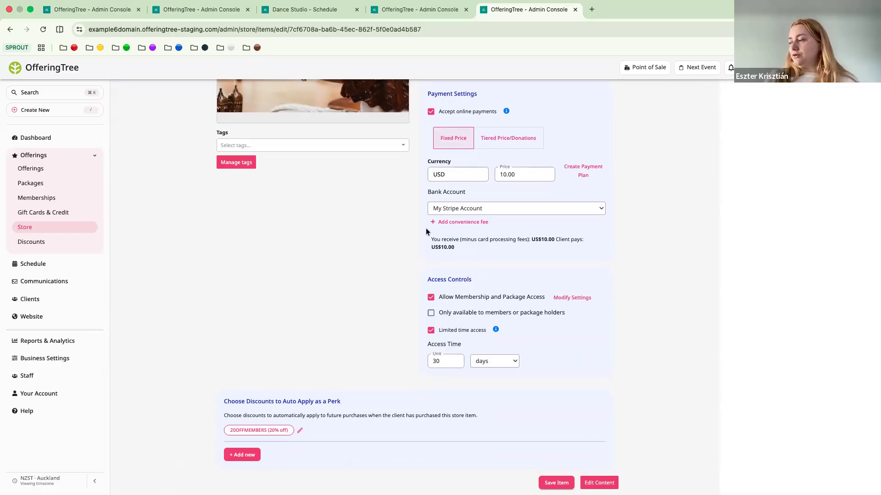
scroll(401, 260, up, 3)
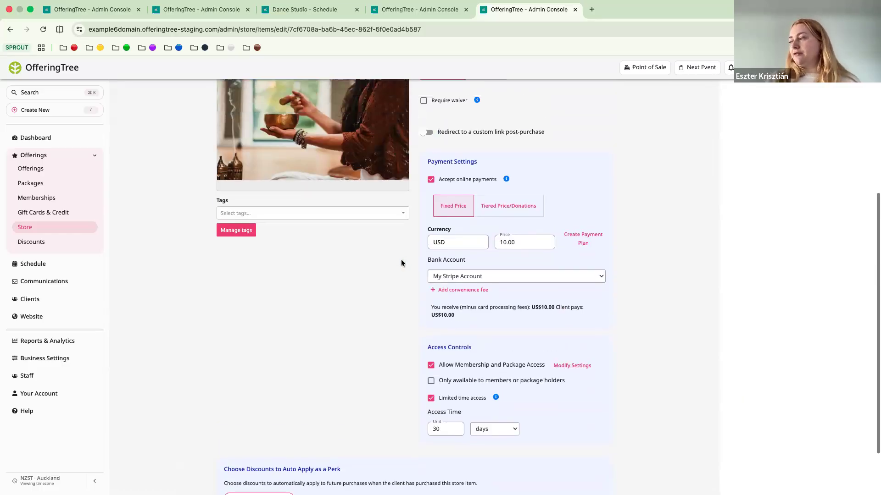
scroll(401, 261, up, 3)
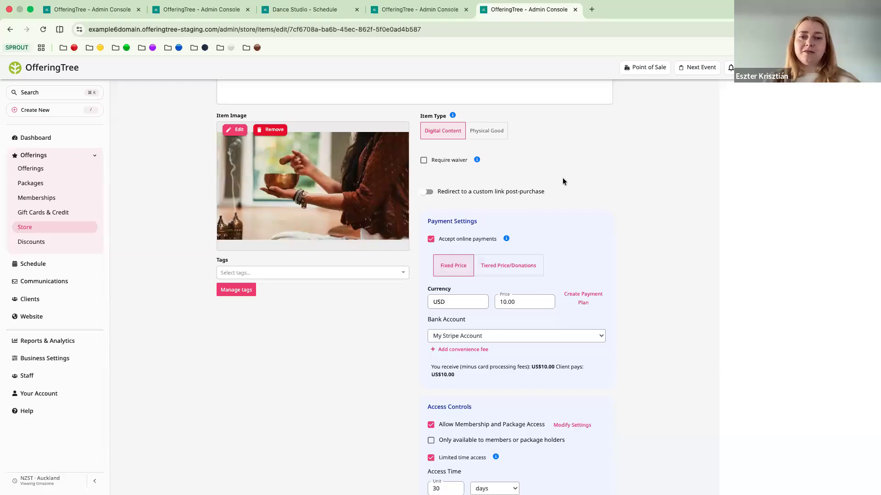
scroll(562, 179, down, 3)
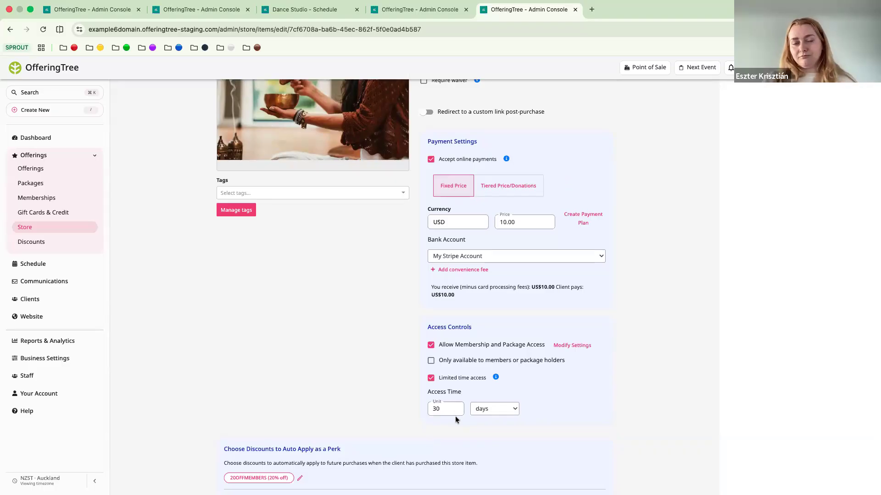
scroll(471, 406, down, 1)
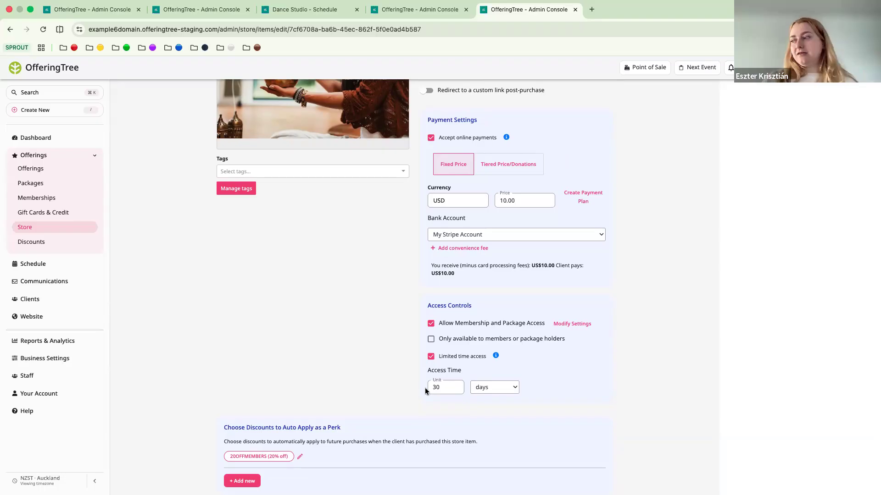
scroll(393, 265, up, 5)
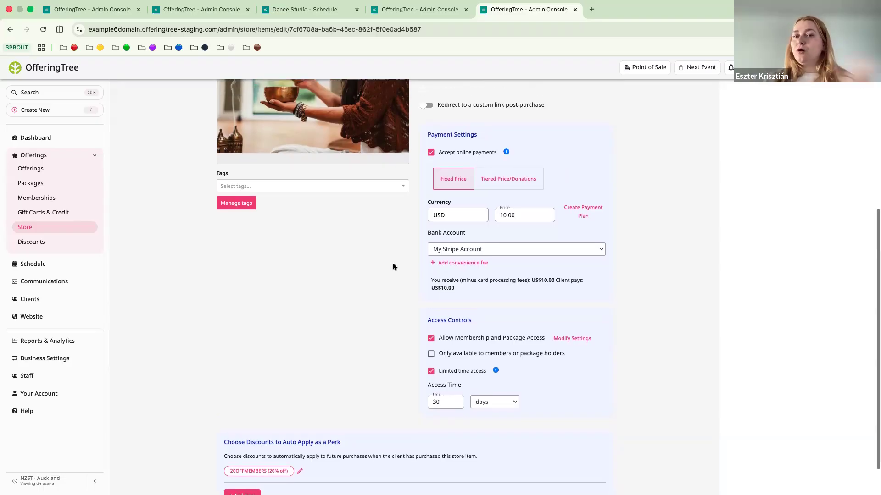